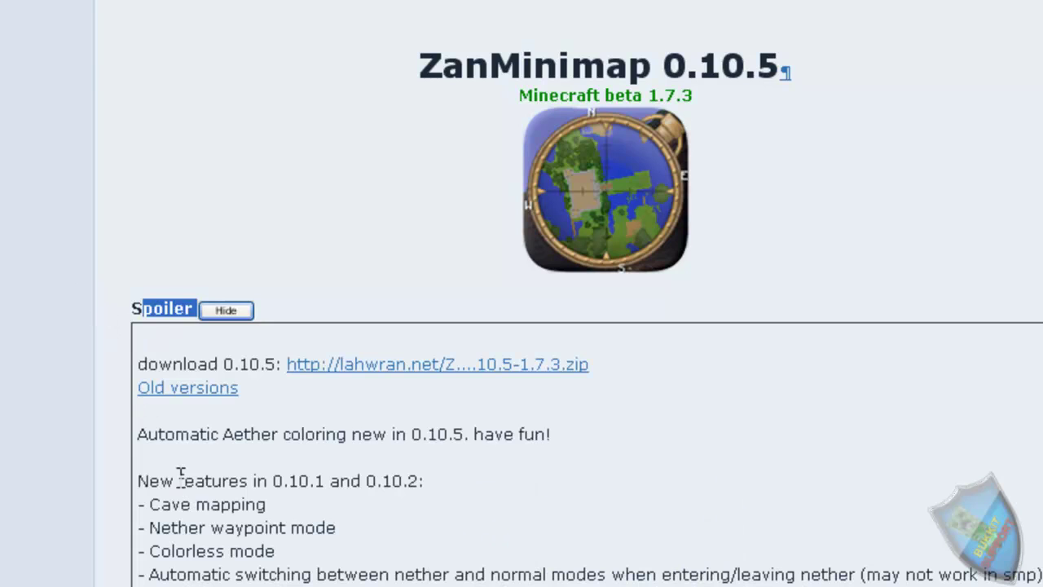
Step: Examine the ZanMinimap 0.10.5 feature list, speedup note and in-game screenshots in the forum post
{"action": "left_click", "coordinate": [181, 477]}
{"action": "scroll", "coordinate": [186, 478], "scroll_direction": "down", "scroll_amount": 3}
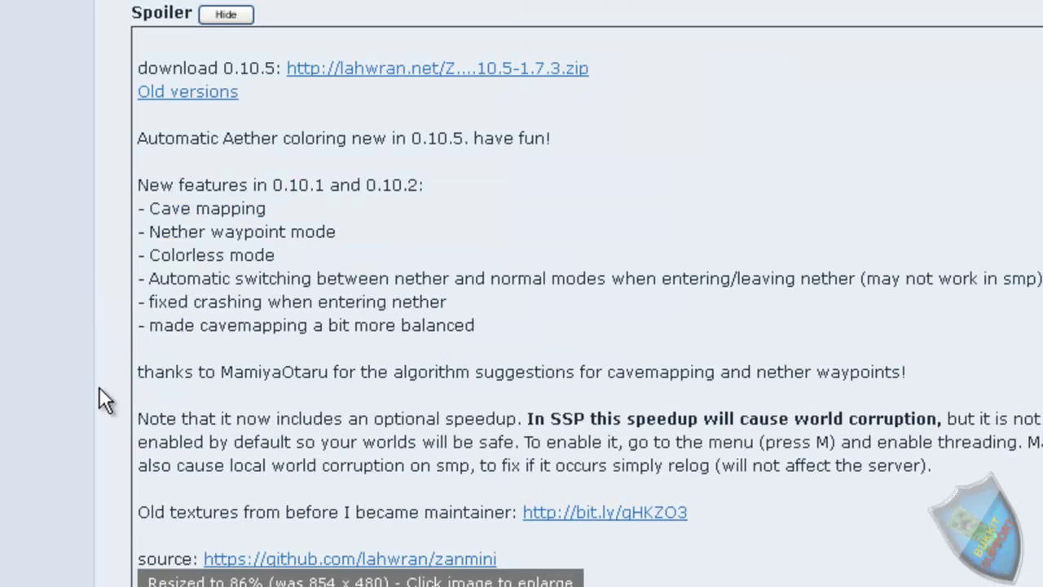
{"action": "scroll", "coordinate": [83, 328], "scroll_direction": "down", "scroll_amount": 6}
{"action": "scroll", "coordinate": [110, 310], "scroll_direction": "down", "scroll_amount": 2}
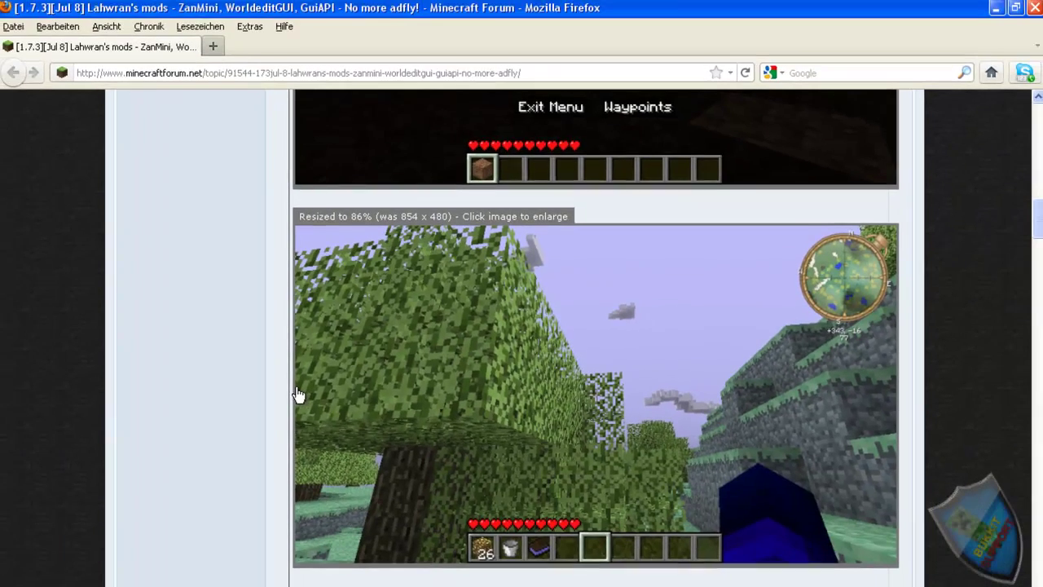
{"action": "scroll", "coordinate": [241, 463], "scroll_direction": "up", "scroll_amount": 1}
{"action": "scroll", "coordinate": [241, 464], "scroll_direction": "up", "scroll_amount": 3}
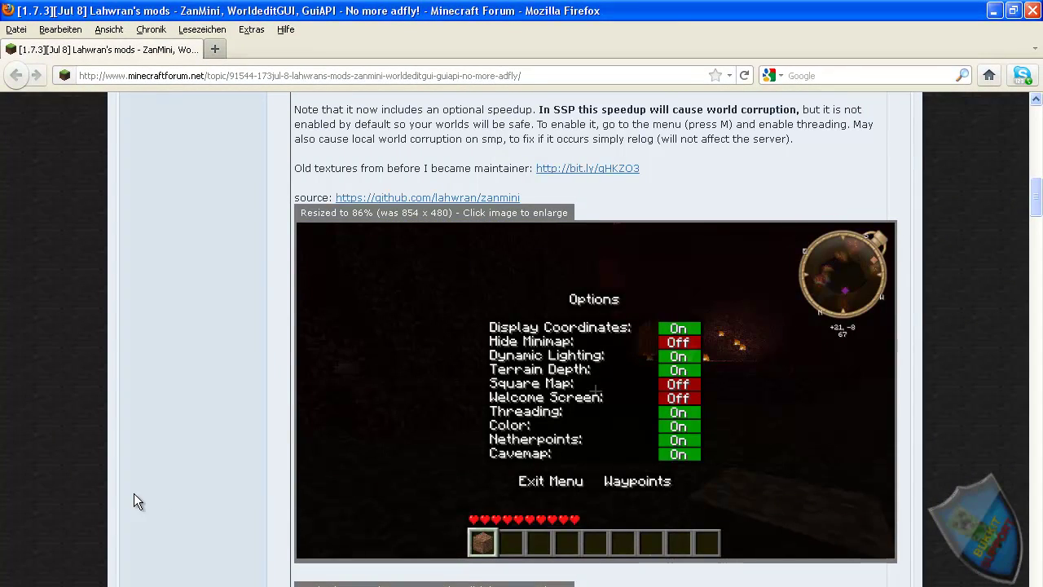
{"action": "scroll", "coordinate": [227, 484], "scroll_direction": "up", "scroll_amount": 1}
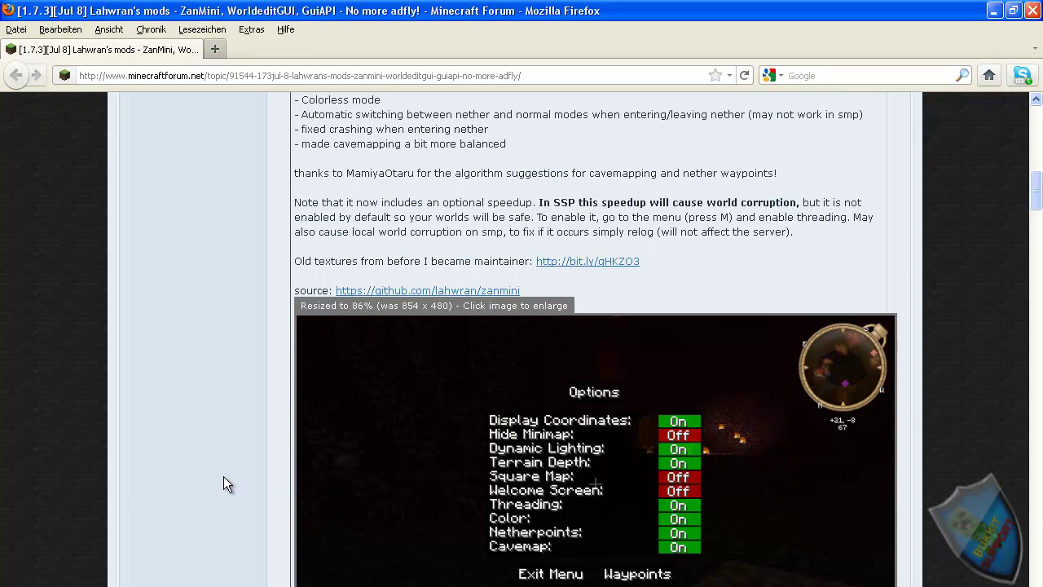
{"action": "scroll", "coordinate": [225, 482], "scroll_direction": "down", "scroll_amount": 1}
{"action": "scroll", "coordinate": [292, 419], "scroll_direction": "down", "scroll_amount": 3}
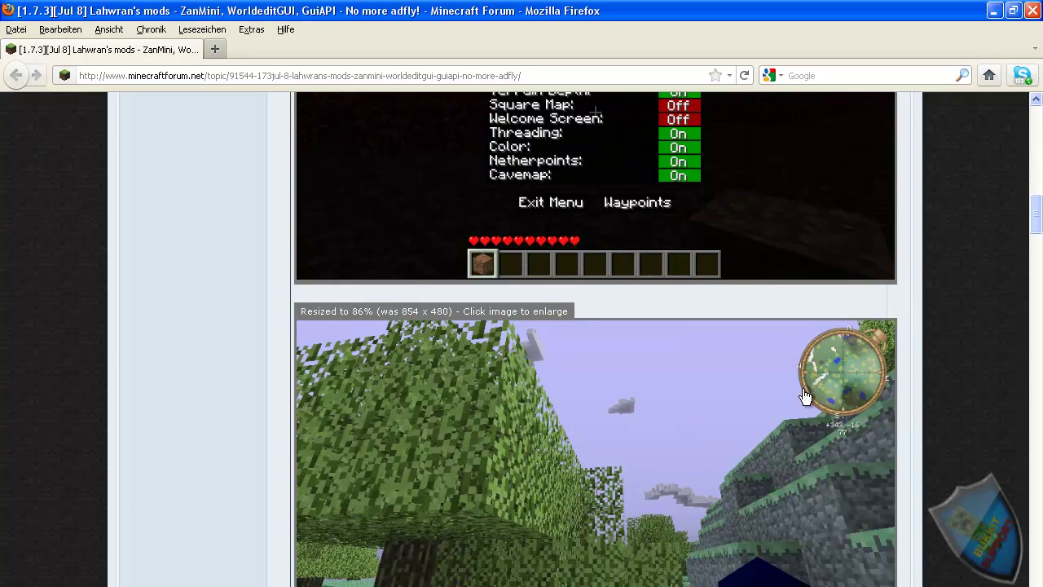
{"action": "scroll", "coordinate": [281, 484], "scroll_direction": "down", "scroll_amount": 2}
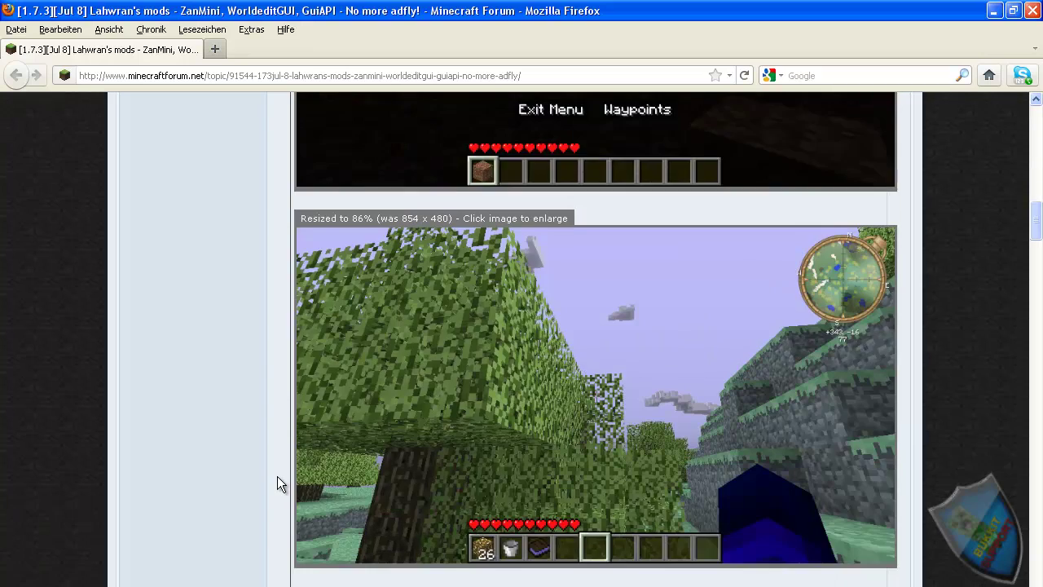
{"action": "scroll", "coordinate": [279, 485], "scroll_direction": "up", "scroll_amount": 4}
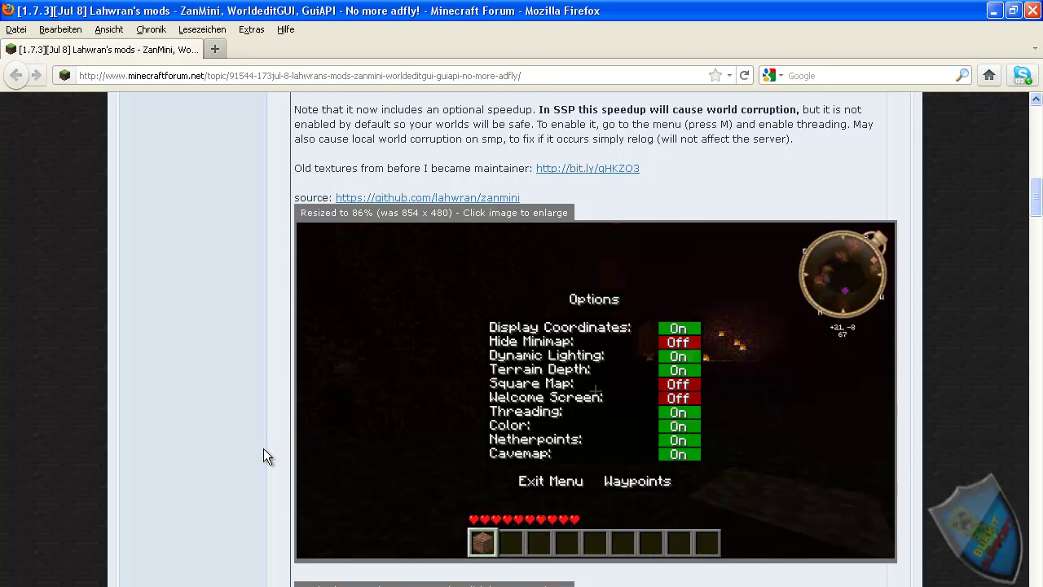
Step: Download the ZanMinimap 0.10.5 archive for Minecraft 1.7.3 from the forum post and save the file
{"action": "scroll", "coordinate": [290, 424], "scroll_direction": "up", "scroll_amount": 4}
{"action": "scroll", "coordinate": [289, 424], "scroll_direction": "up", "scroll_amount": 4}
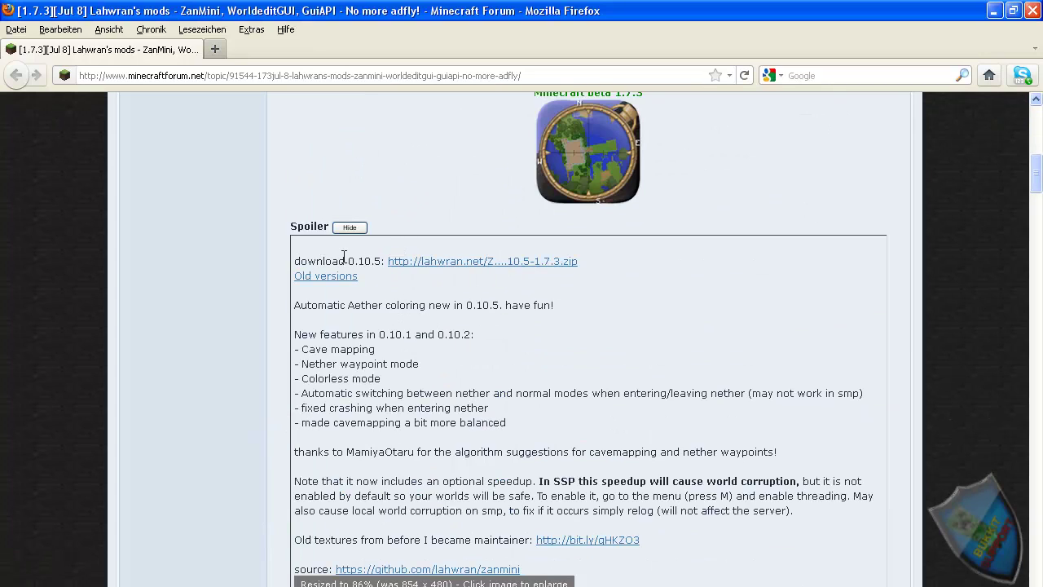
{"action": "left_click_drag", "start_coordinate": [344, 259], "coordinate": [381, 261]}
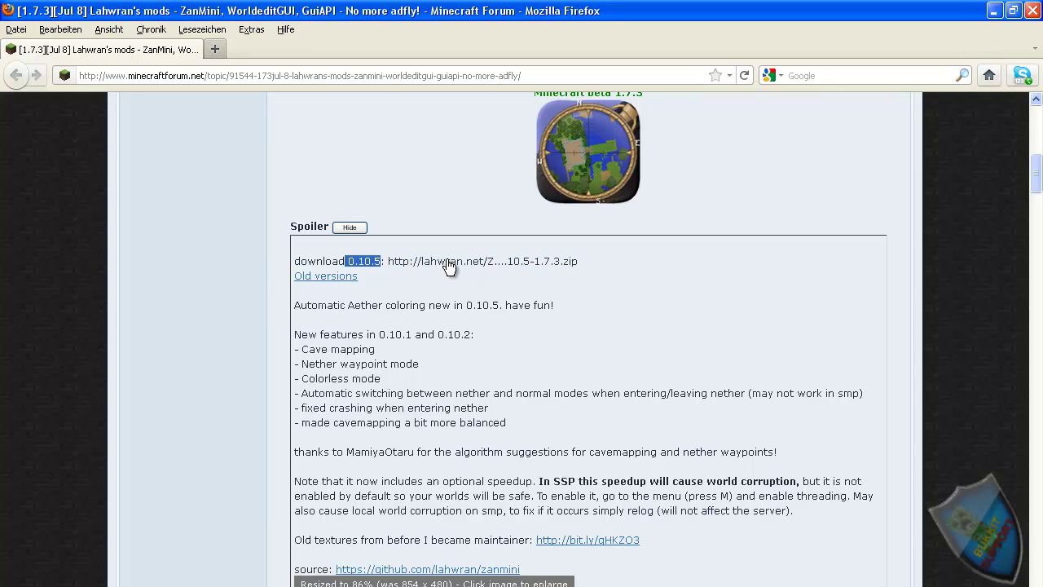
{"action": "left_click", "coordinate": [451, 262]}
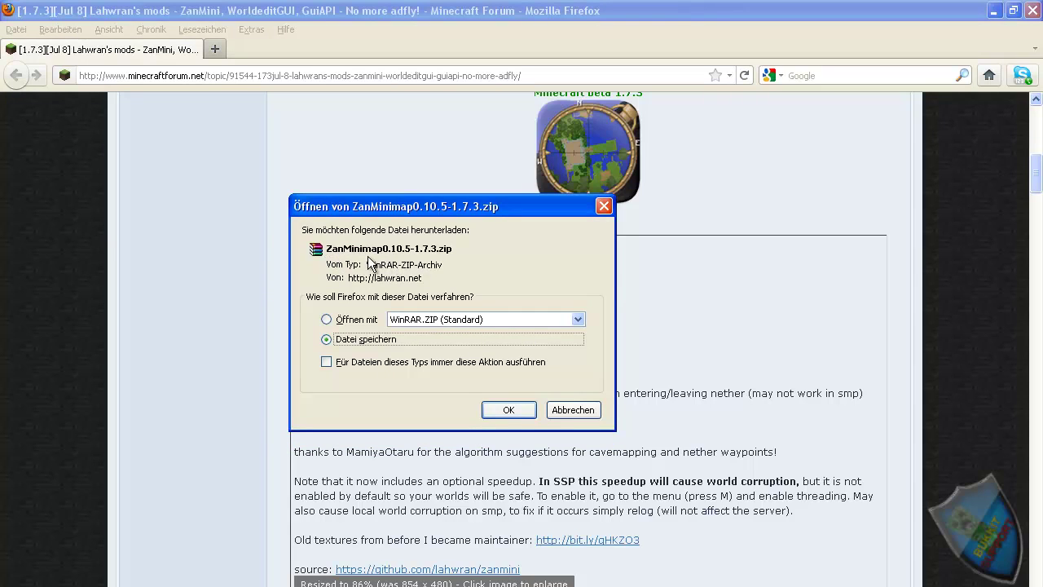
{"action": "left_click", "coordinate": [514, 410]}
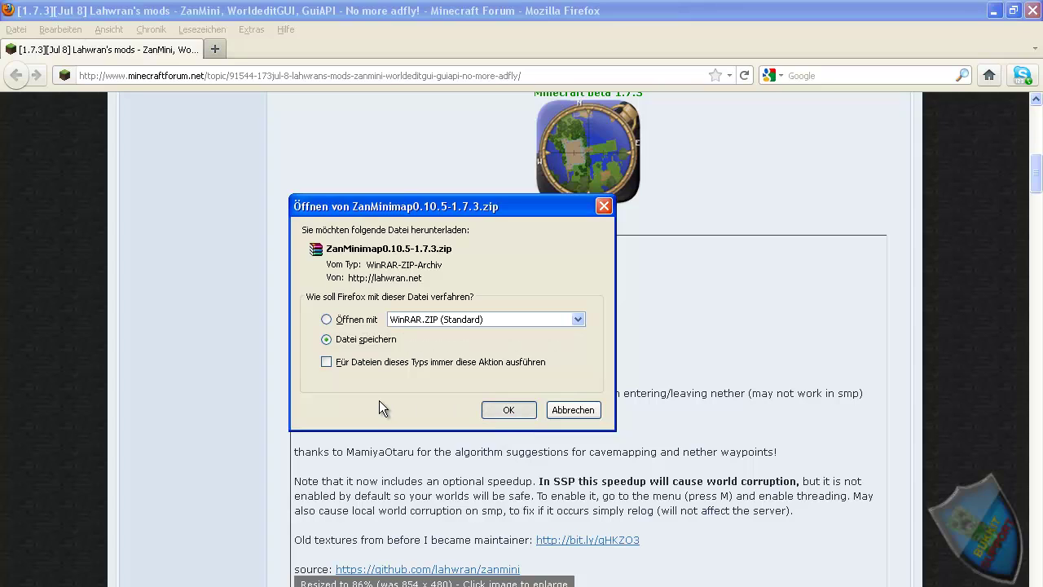
{"action": "key", "text": "Return"}
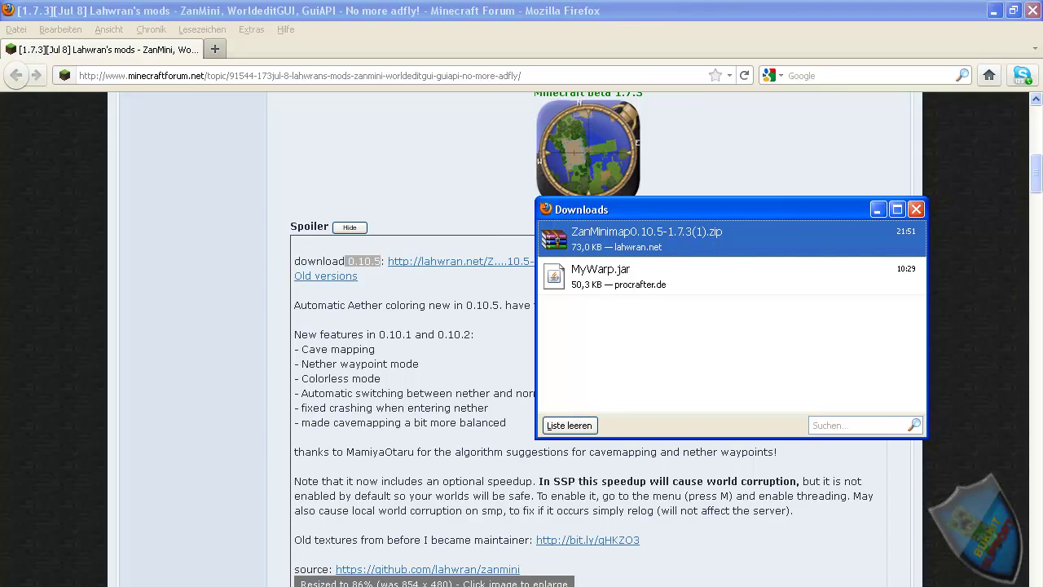
Step: Open the application data folder by running %appdata% and point out the .minecraft and .spoutcraft folders
{"action": "key", "text": "super"}
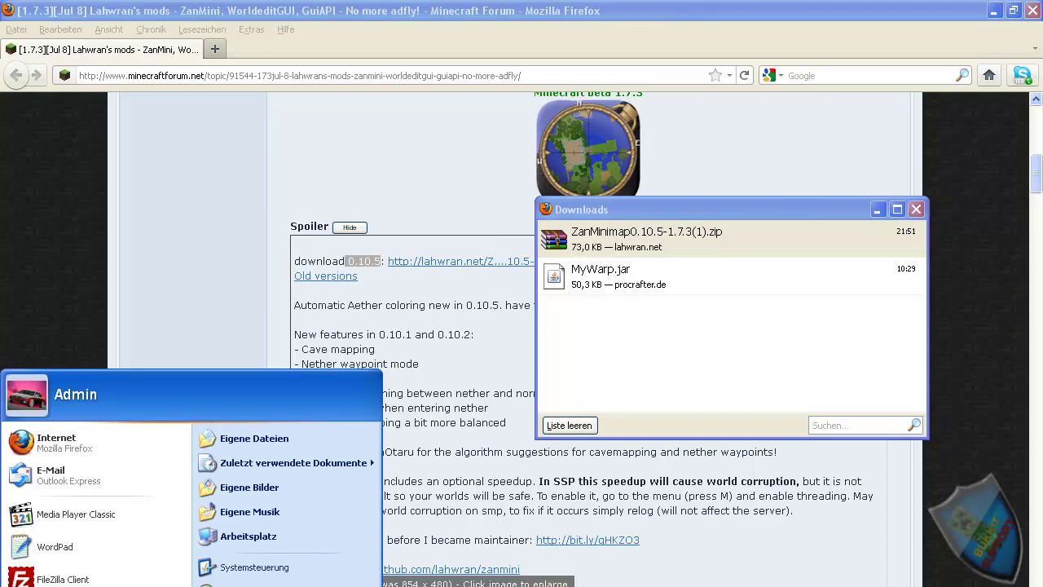
{"action": "key", "text": "Escape"}
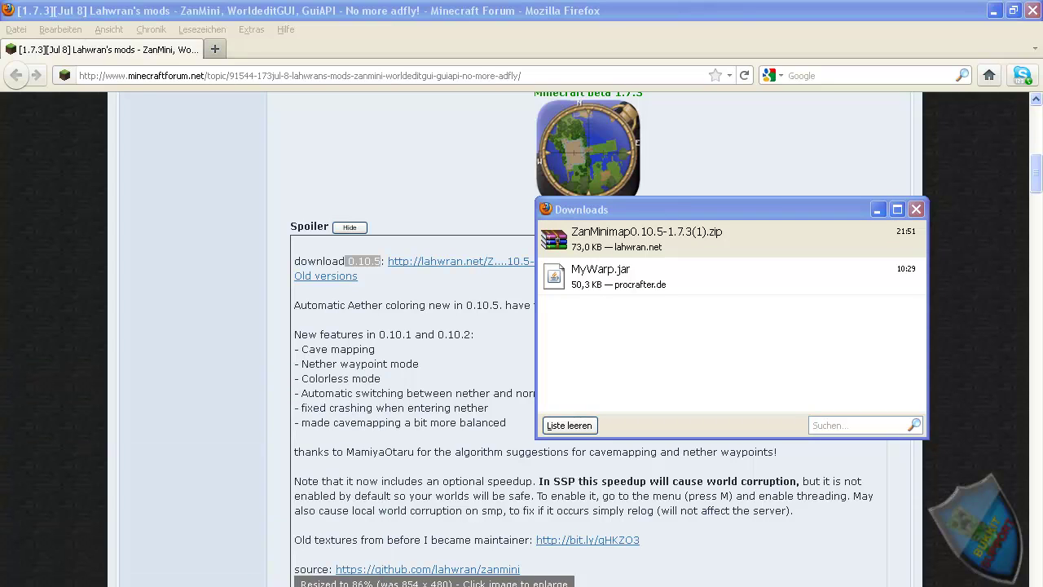
{"action": "key", "text": "super+r"}
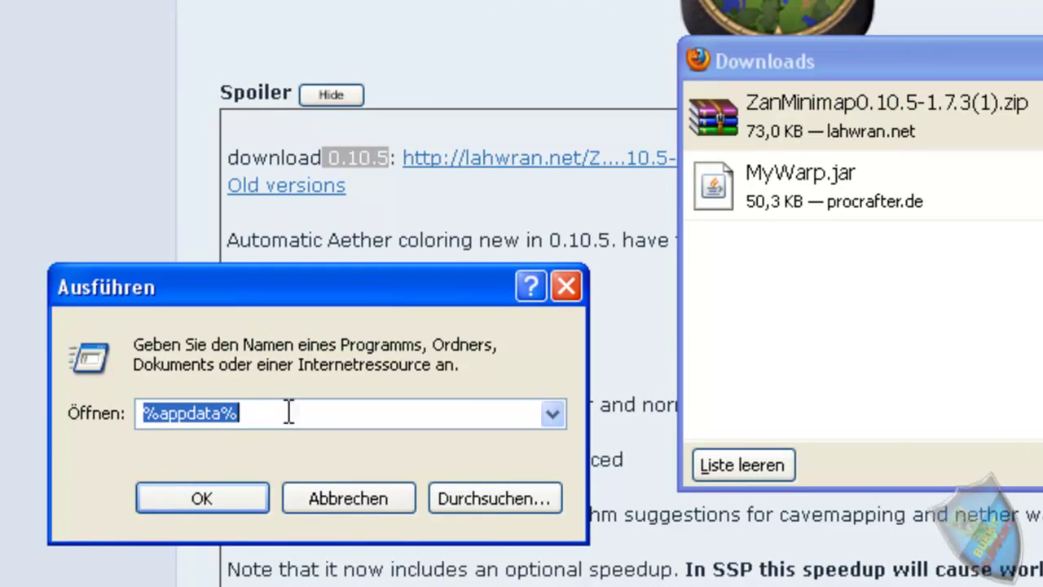
{"action": "left_click", "coordinate": [216, 499]}
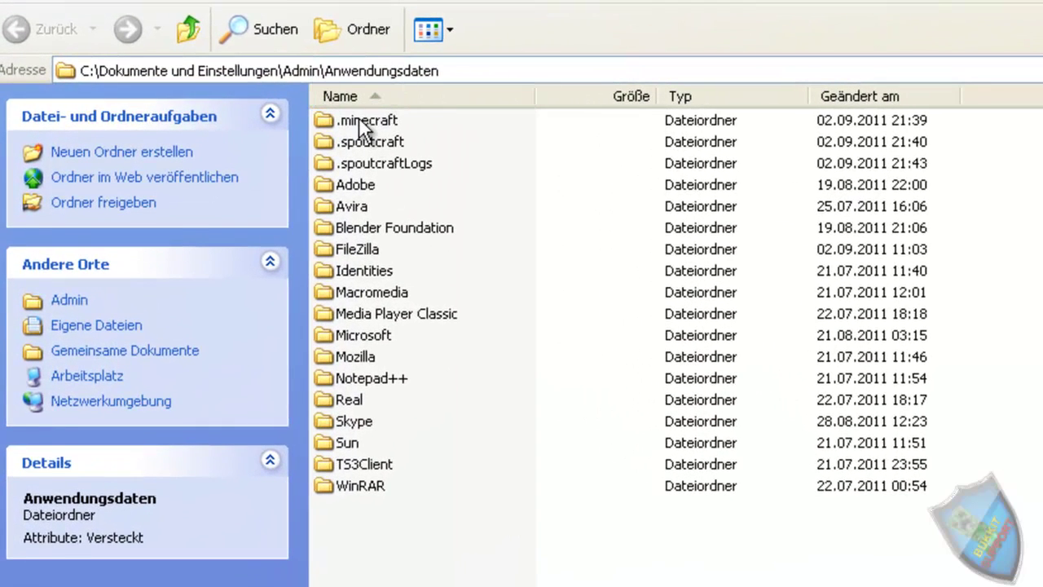
{"action": "left_click", "coordinate": [360, 121]}
{"action": "left_click", "coordinate": [368, 143]}
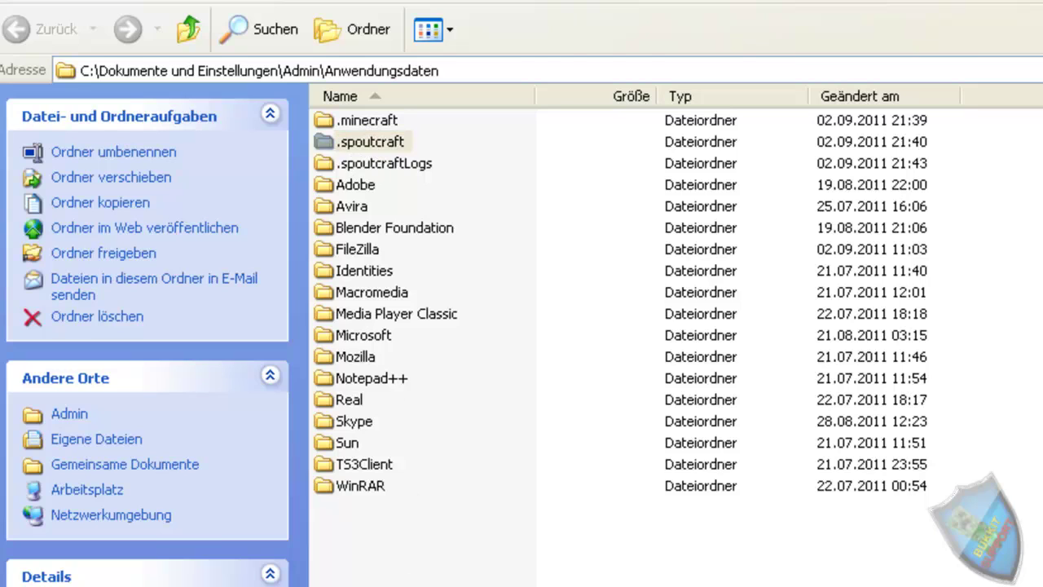
Step: Switch to Firefox and look through the forum thread down to the Worldedit Client-side Interface section and back to ZanMinimap
{"action": "scroll", "coordinate": [389, 548], "scroll_direction": "down", "scroll_amount": 3}
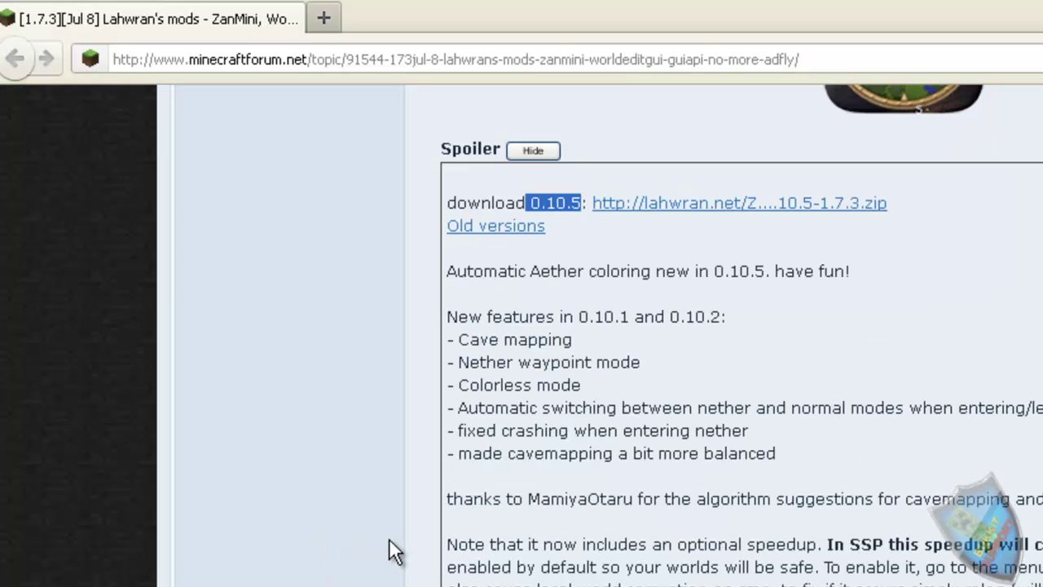
{"action": "left_click_drag", "start_coordinate": [664, 499], "coordinate": [1042, 499]}
{"action": "scroll", "coordinate": [447, 454], "scroll_direction": "down", "scroll_amount": 5}
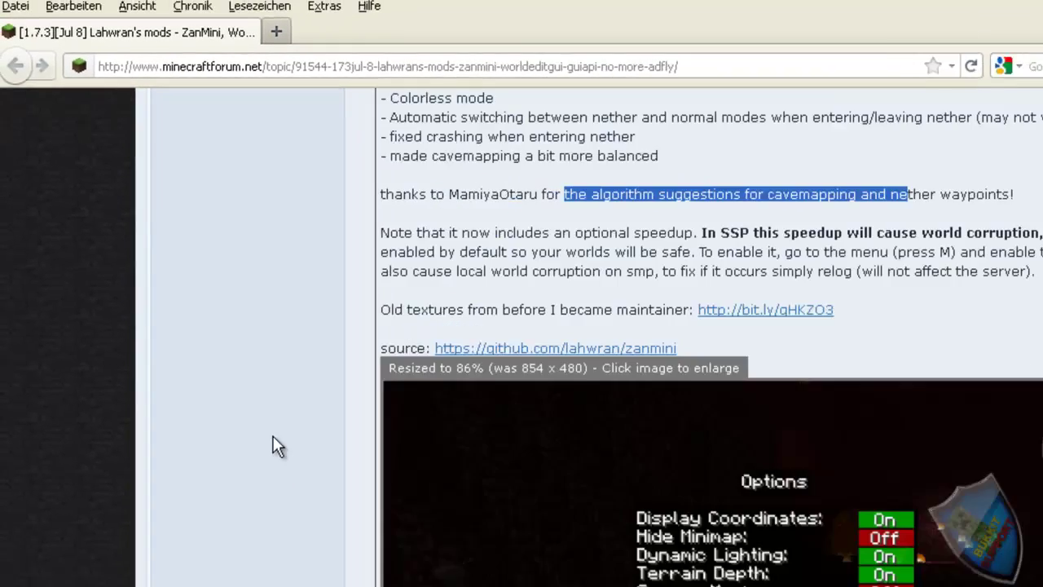
{"action": "scroll", "coordinate": [277, 447], "scroll_direction": "down", "scroll_amount": 18}
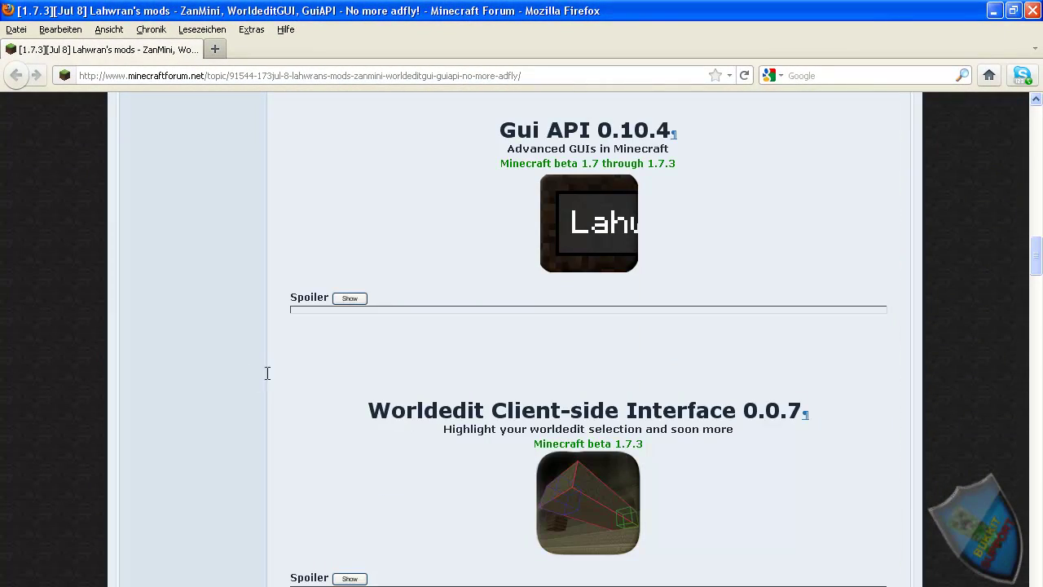
{"action": "left_click_drag", "start_coordinate": [375, 417], "coordinate": [615, 417]}
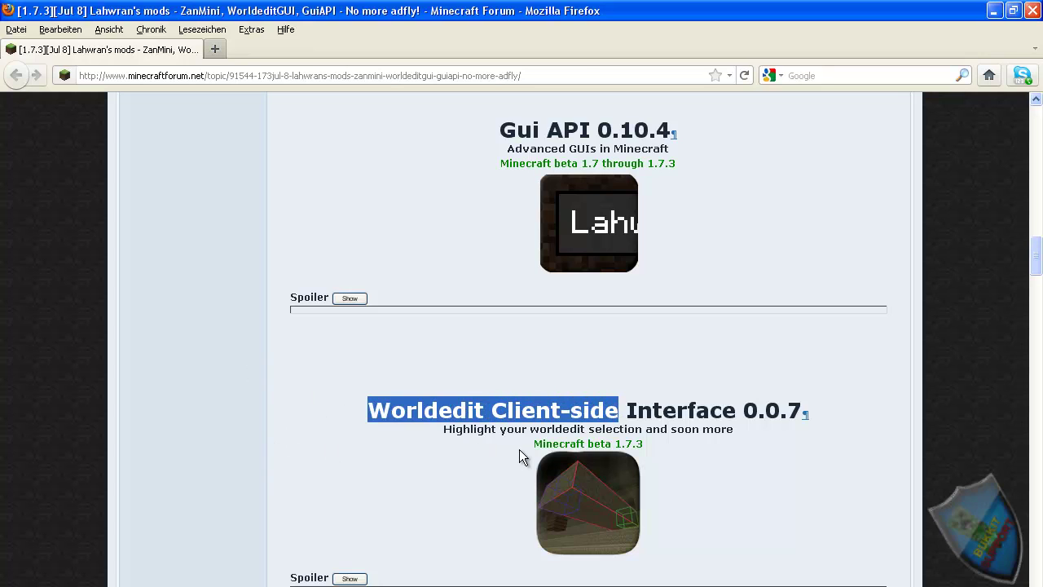
{"action": "scroll", "coordinate": [210, 399], "scroll_direction": "up", "scroll_amount": 15}
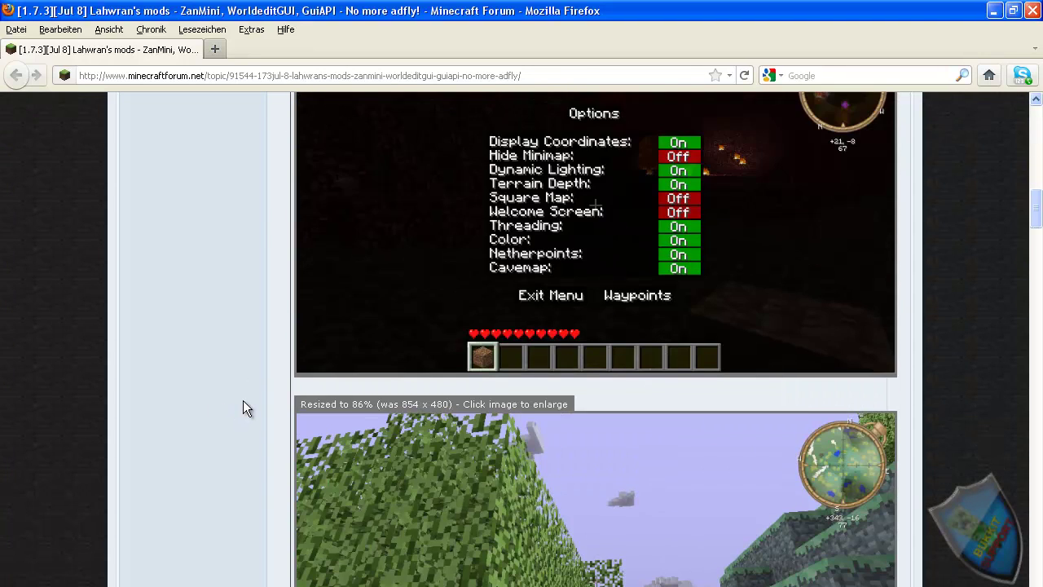
{"action": "scroll", "coordinate": [243, 400], "scroll_direction": "up", "scroll_amount": 2}
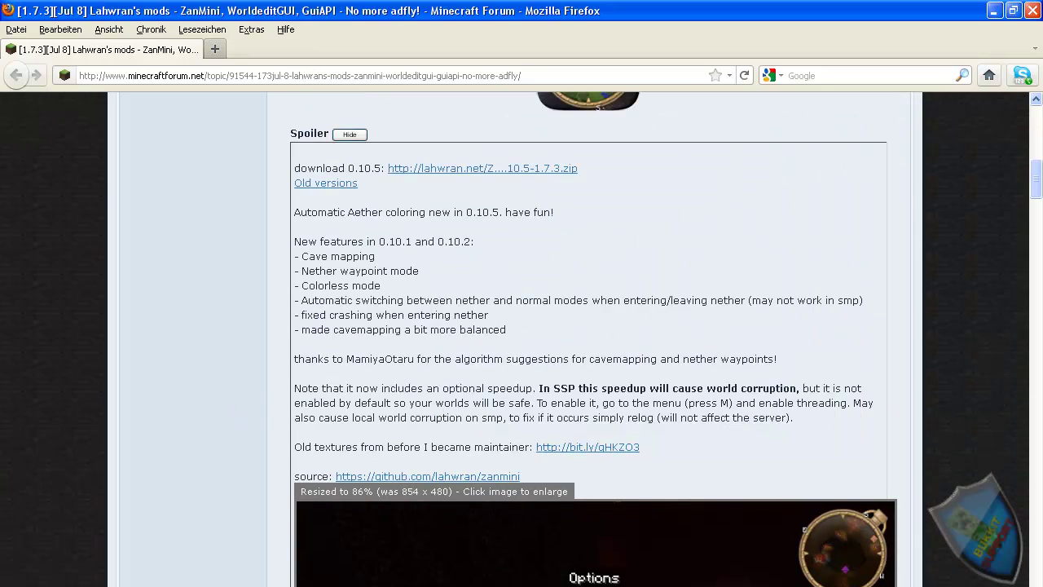
Step: Return to the application data folder window and open the bin folder inside .minecraft
{"action": "key", "text": "alt+Tab"}
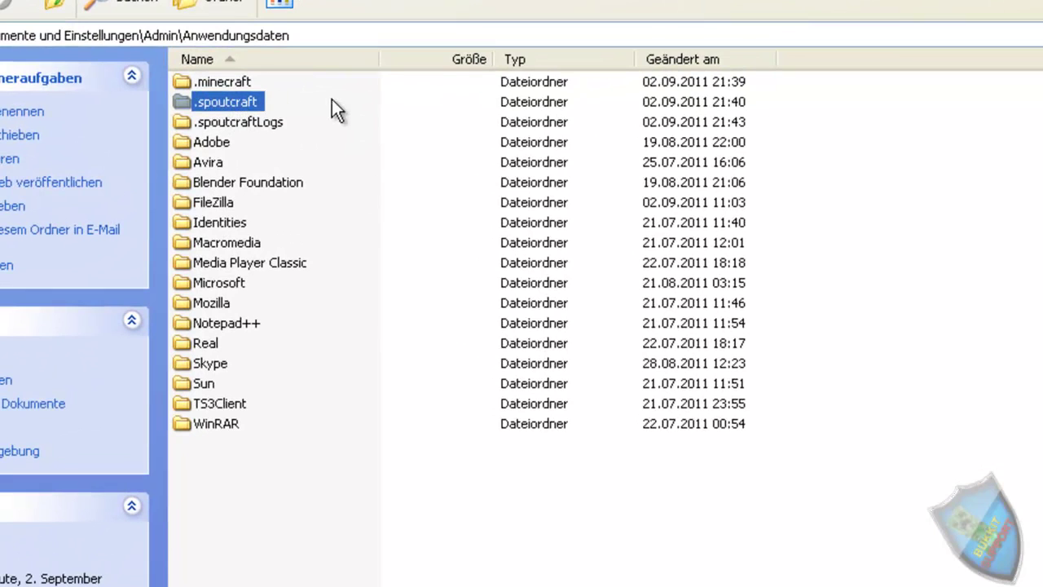
{"action": "left_click", "coordinate": [332, 99]}
{"action": "left_click", "coordinate": [203, 103]}
{"action": "key", "text": "Up"}
{"action": "key", "text": "Return"}
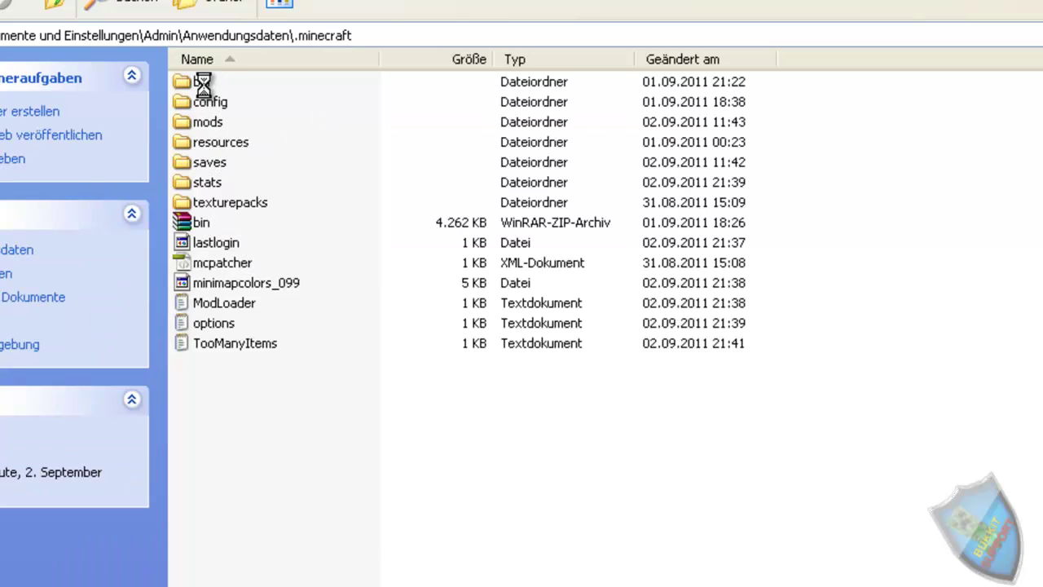
{"action": "double_click", "coordinate": [201, 82]}
{"action": "double_click", "coordinate": [204, 82]}
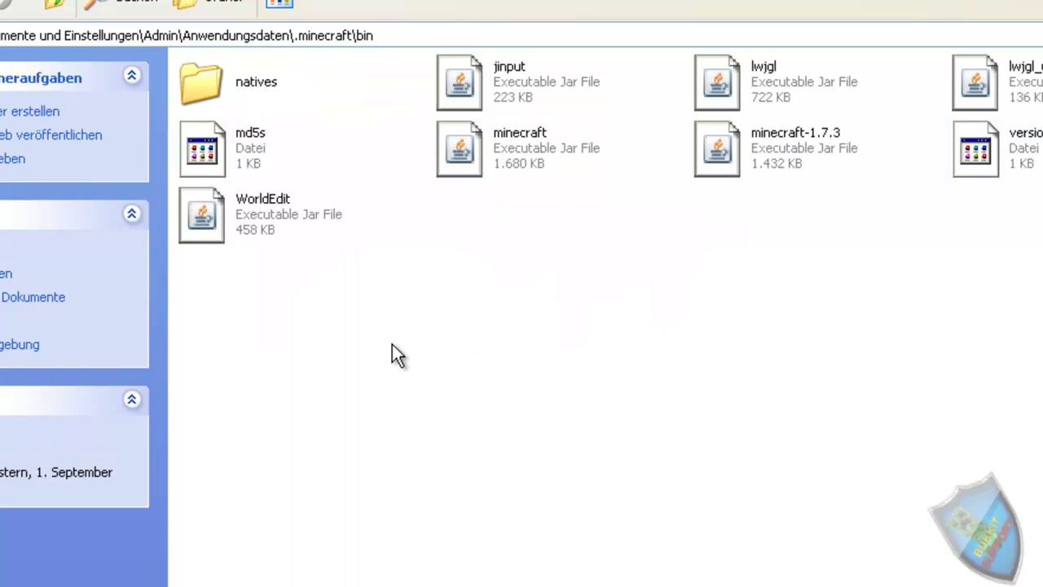
Step: Open the minecraft jar file as an archive in WinRAR and reposition its window
{"action": "right_click", "coordinate": [535, 152]}
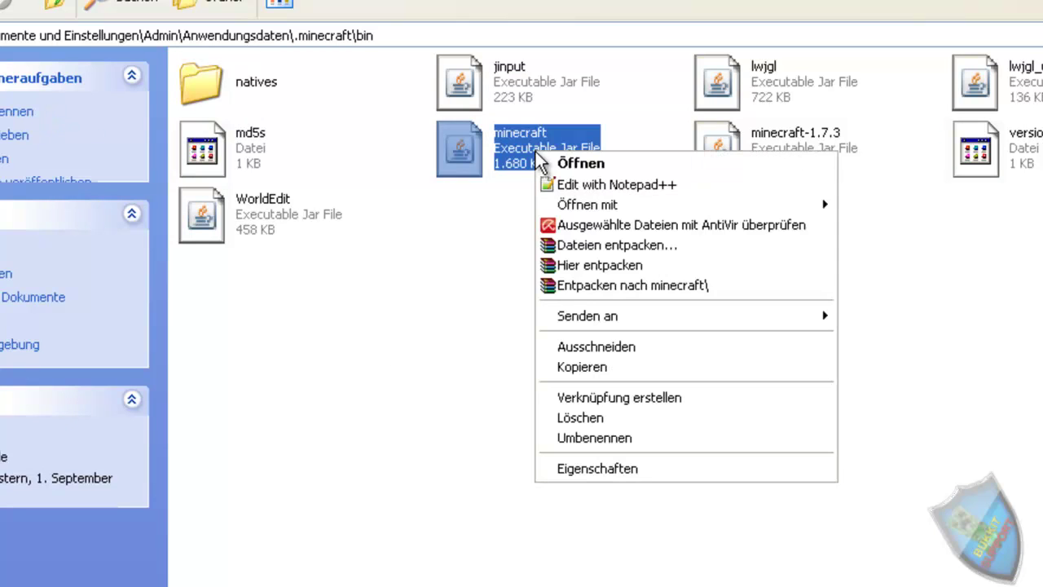
{"action": "mouse_move", "coordinate": [766, 210]}
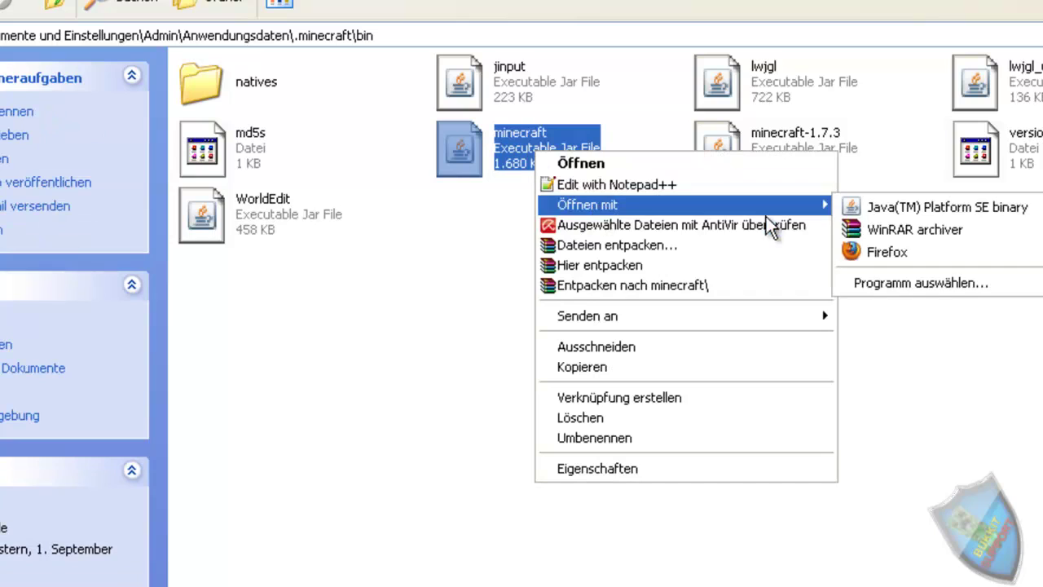
{"action": "left_click", "coordinate": [601, 244]}
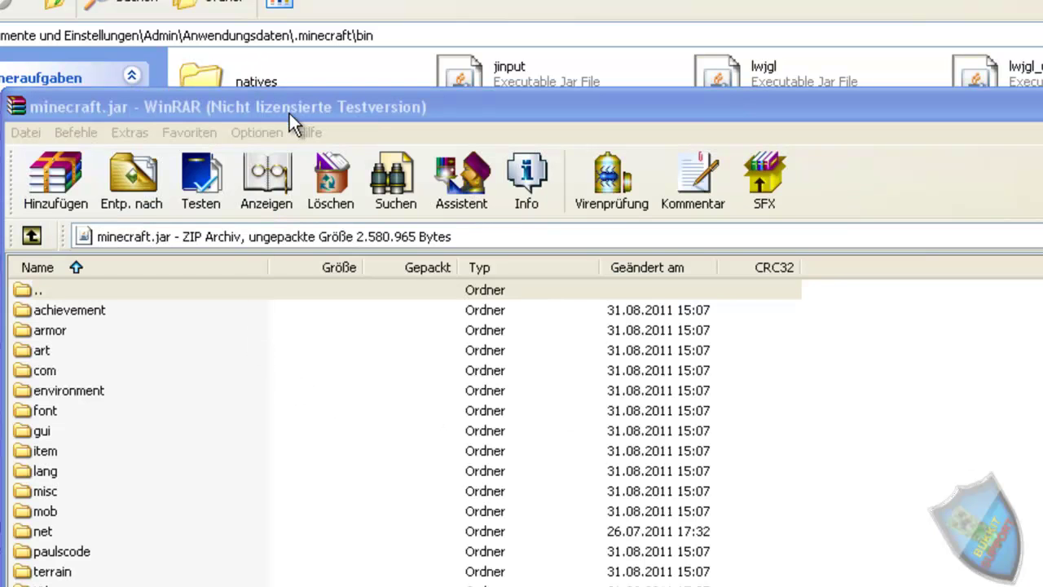
{"action": "left_click_drag", "start_coordinate": [289, 114], "coordinate": [198, 73]}
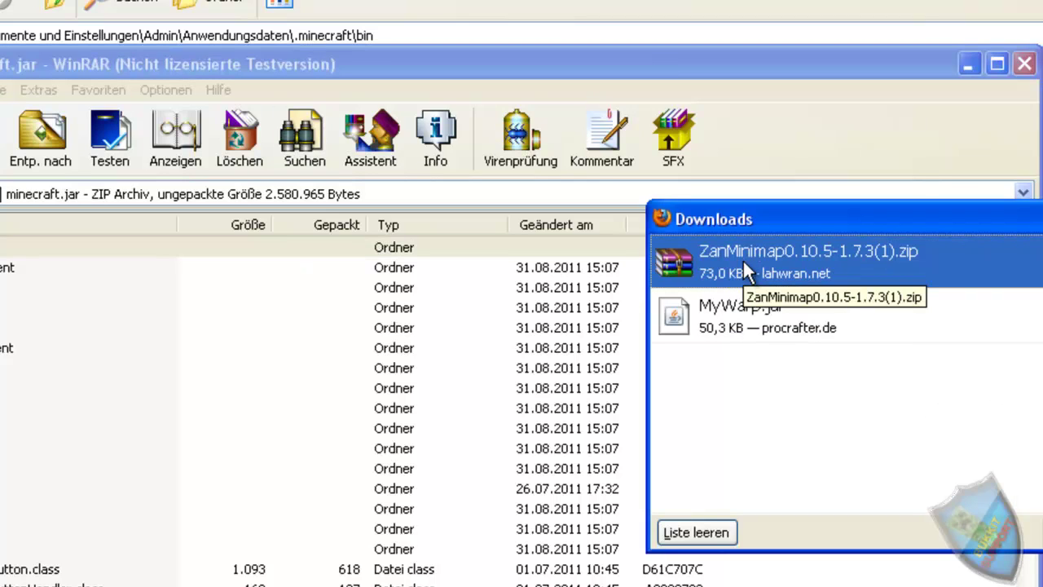
Step: Open the downloaded ZanMinimap0.10.5-1.7.3(1).zip and add all its contents to the minecraft.jar archive, adding and replacing files
{"action": "double_click", "coordinate": [742, 258]}
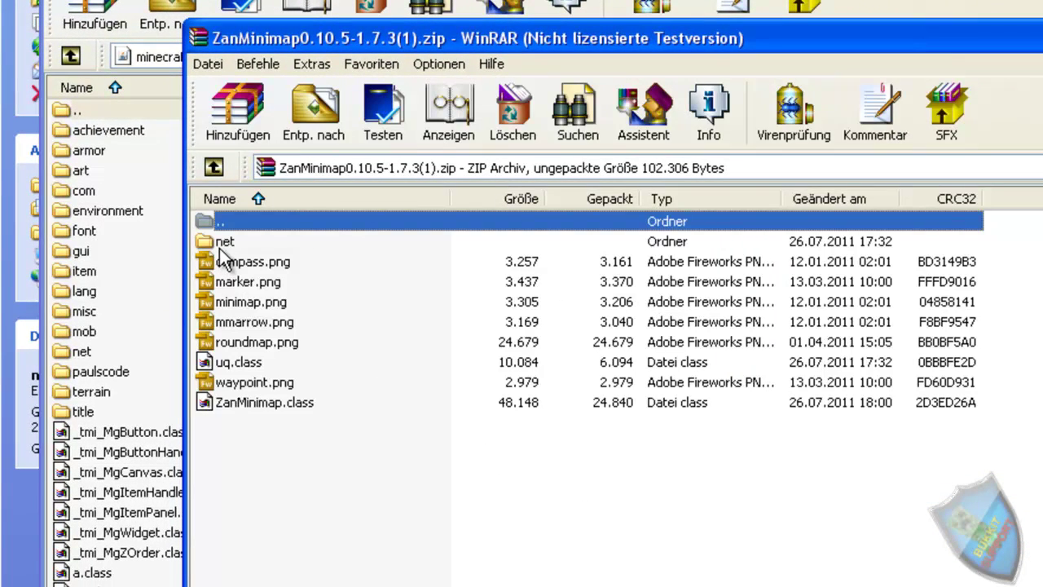
{"action": "left_click", "coordinate": [218, 245]}
{"action": "left_click", "coordinate": [221, 278]}
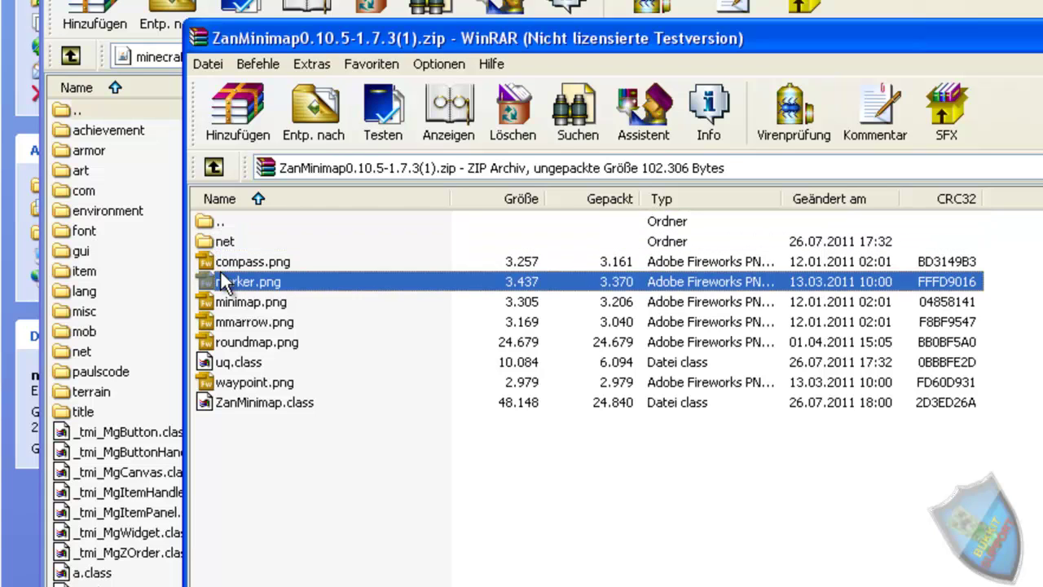
{"action": "left_click", "coordinate": [231, 321]}
{"action": "left_click", "coordinate": [230, 363]}
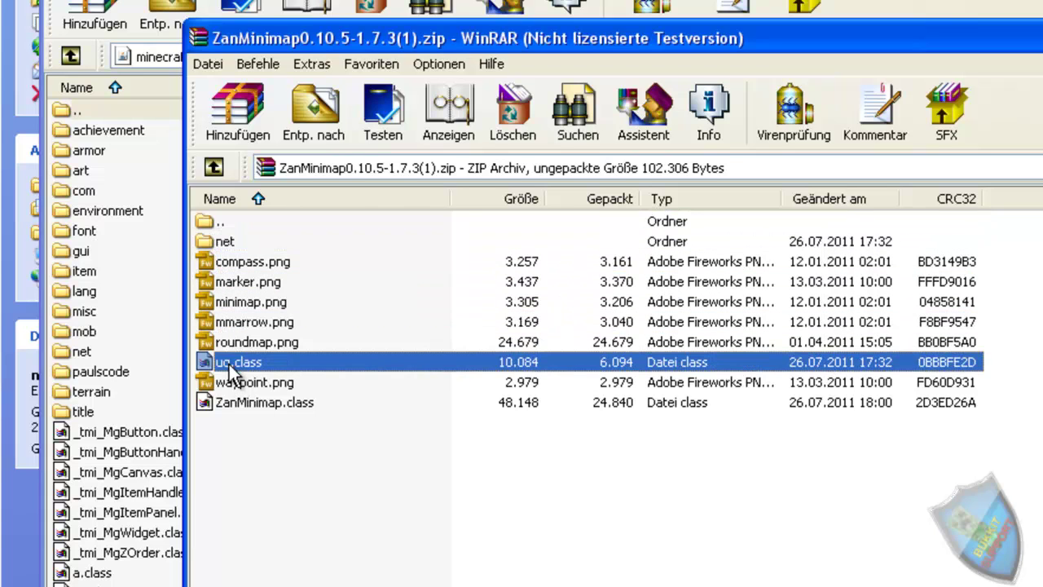
{"action": "left_click", "coordinate": [248, 405]}
{"action": "left_click_drag", "start_coordinate": [232, 454], "coordinate": [126, 513]}
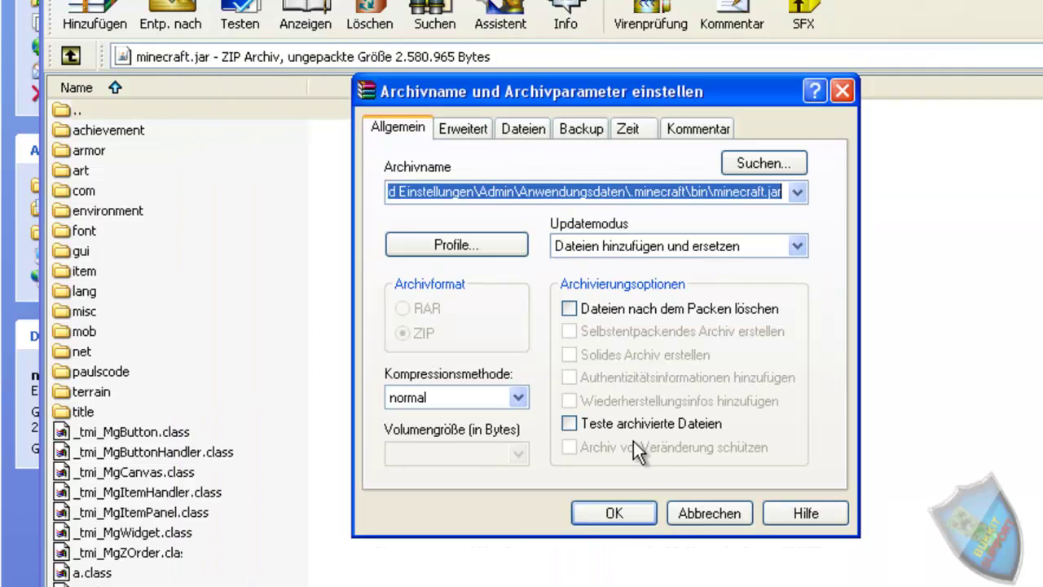
{"action": "left_click", "coordinate": [612, 515]}
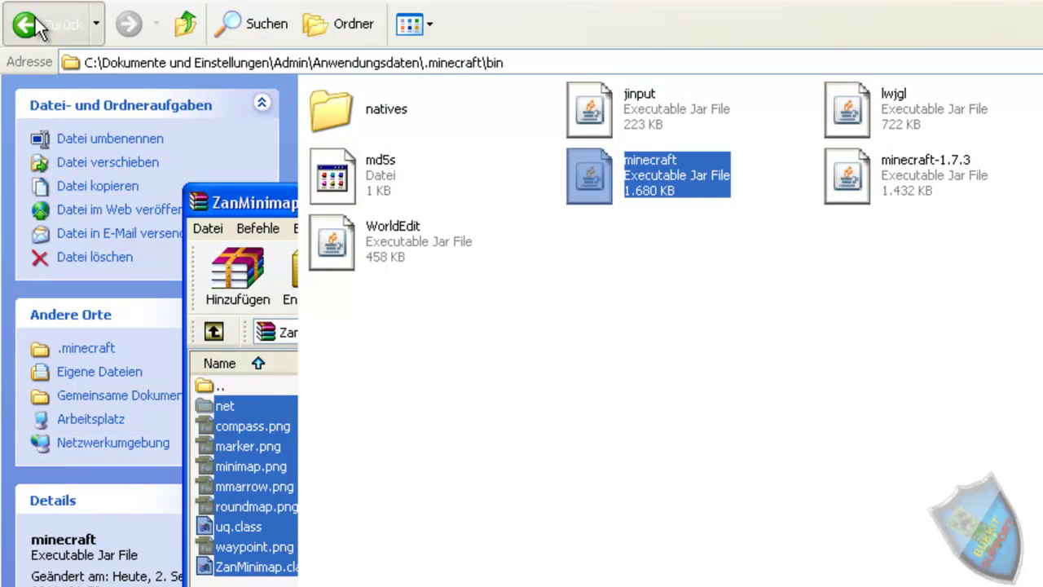
Step: Go back to the Anwendungsdaten folder and open the bin folder inside .spoutcraft
{"action": "left_click", "coordinate": [35, 19]}
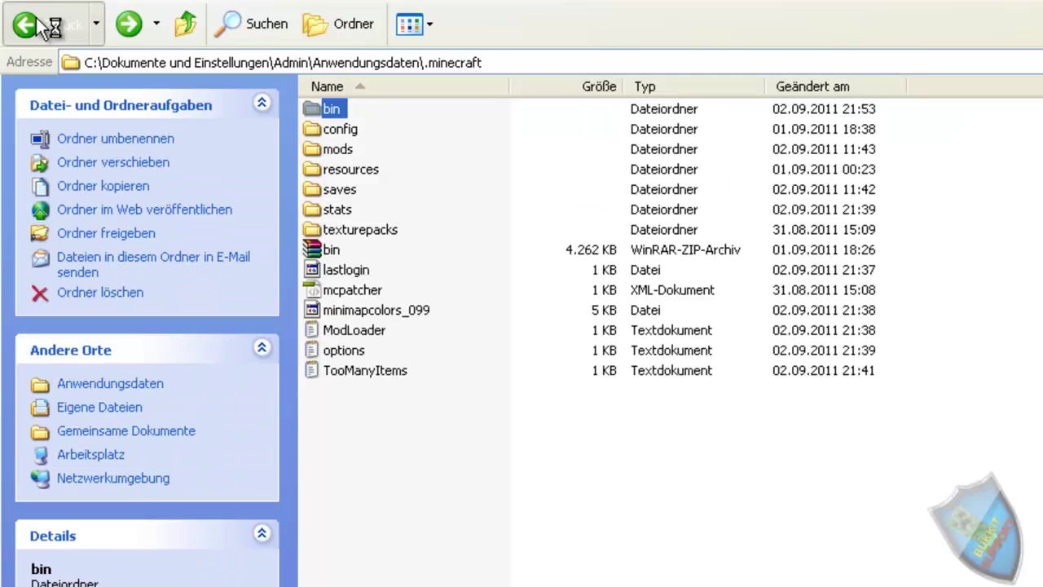
{"action": "left_click", "coordinate": [36, 18]}
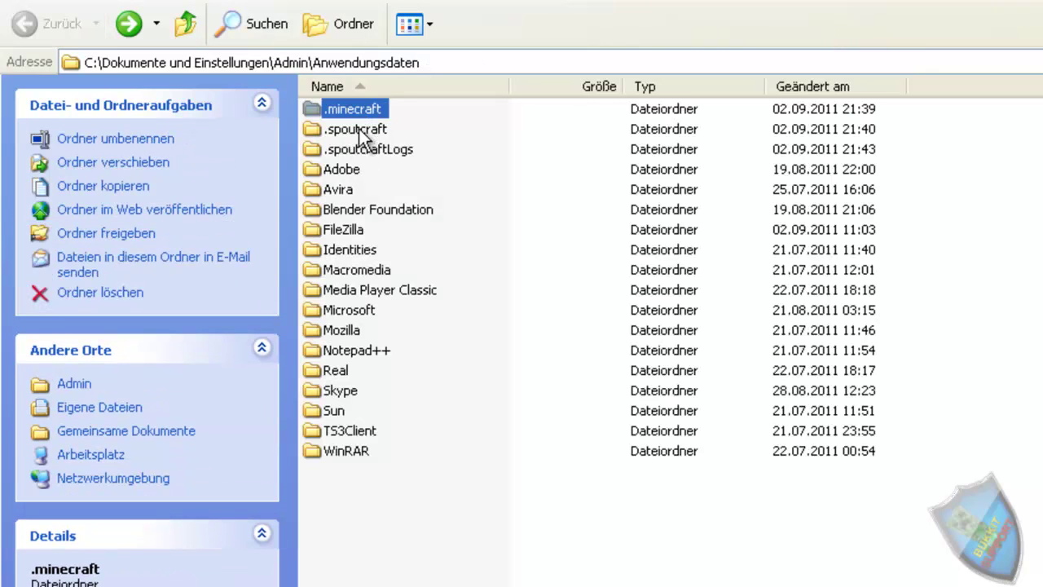
{"action": "double_click", "coordinate": [356, 129]}
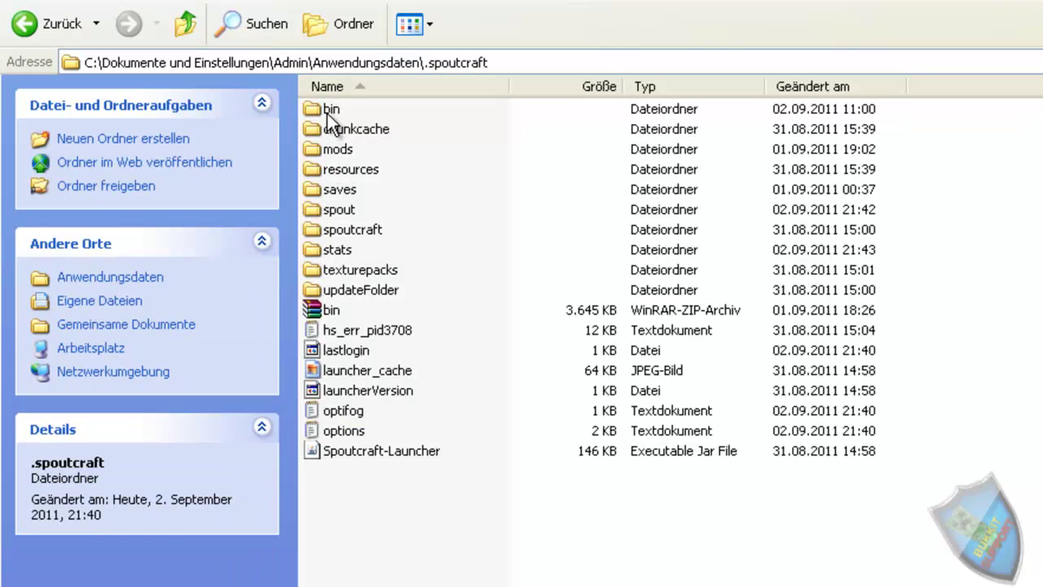
{"action": "left_click", "coordinate": [328, 111]}
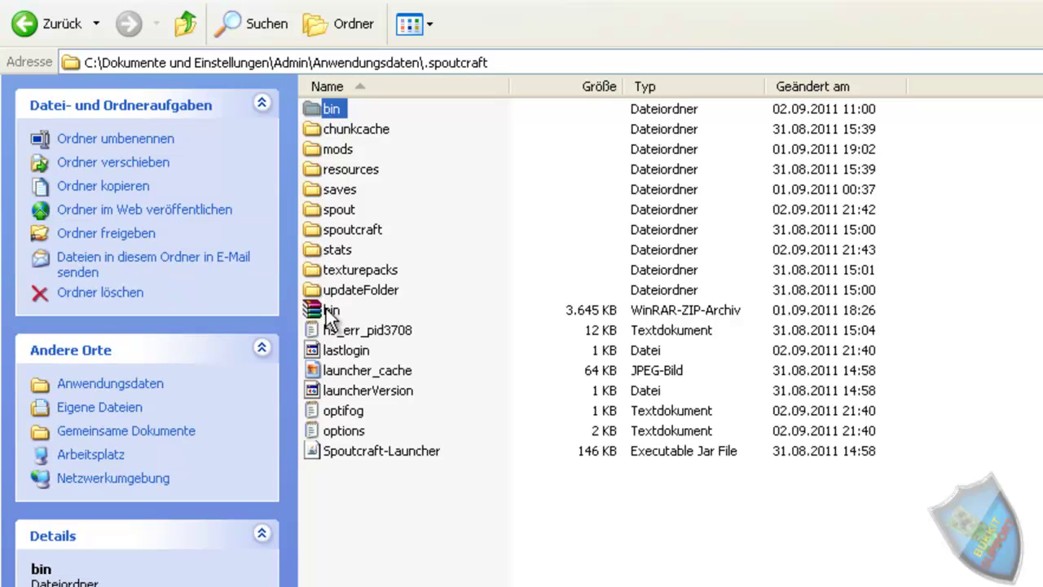
{"action": "double_click", "coordinate": [327, 108]}
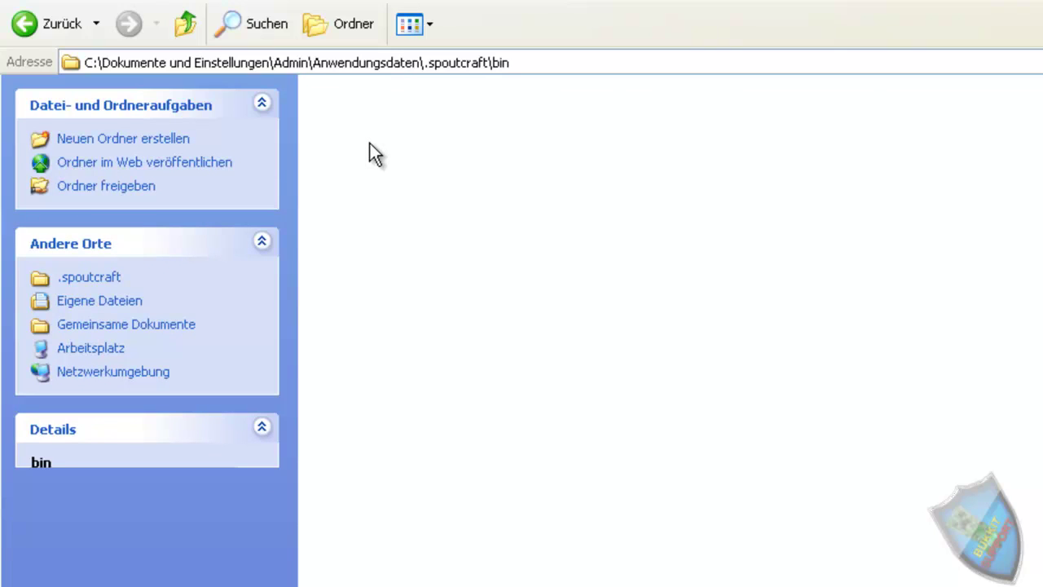
Step: Open the minecraft jar file in the .spoutcraft bin folder as an archive with WinRAR
{"action": "double_click", "coordinate": [378, 186]}
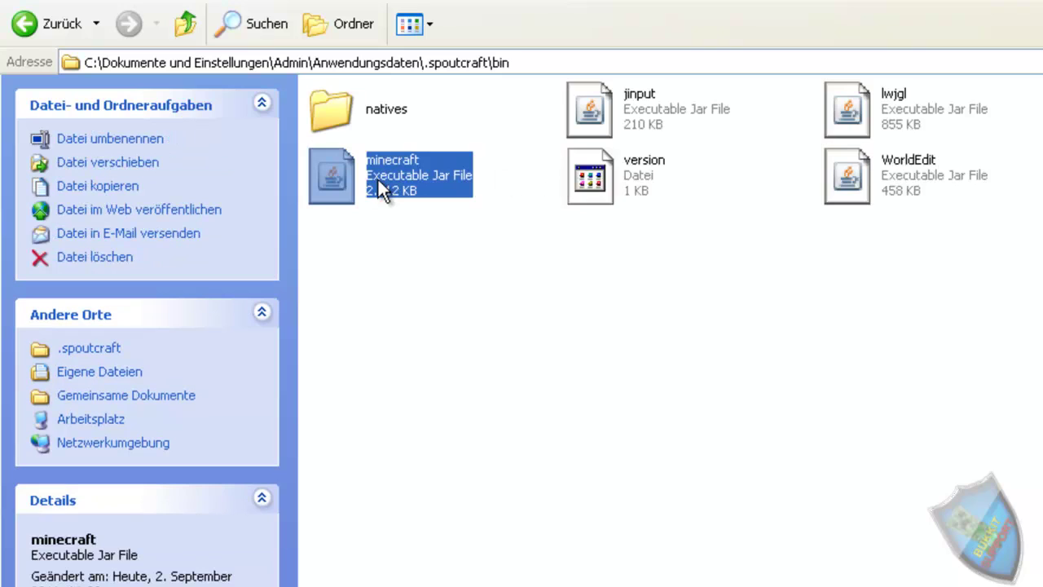
{"action": "right_click", "coordinate": [377, 177]}
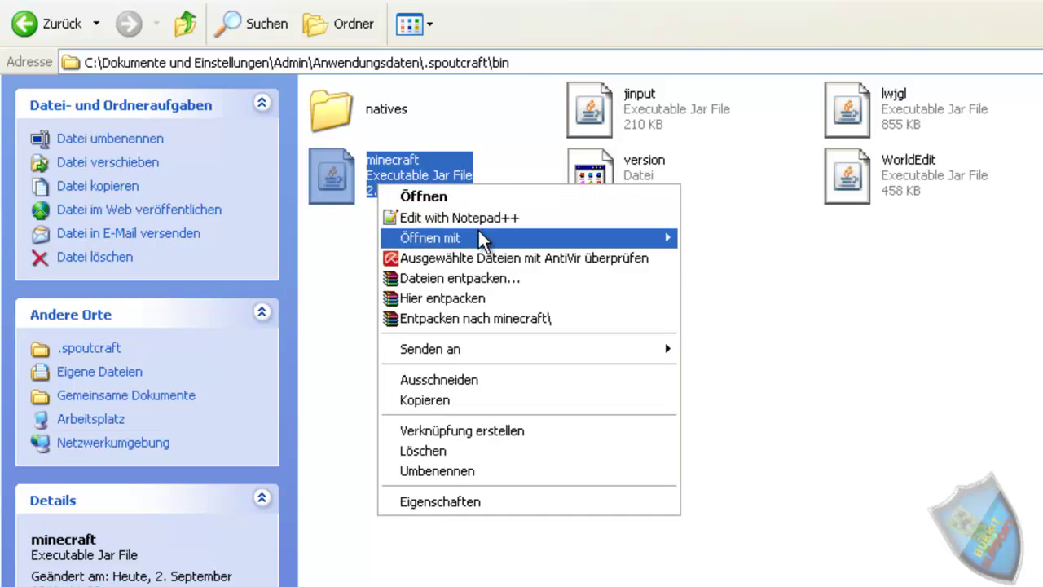
{"action": "mouse_move", "coordinate": [478, 232]}
{"action": "left_click", "coordinate": [772, 267]}
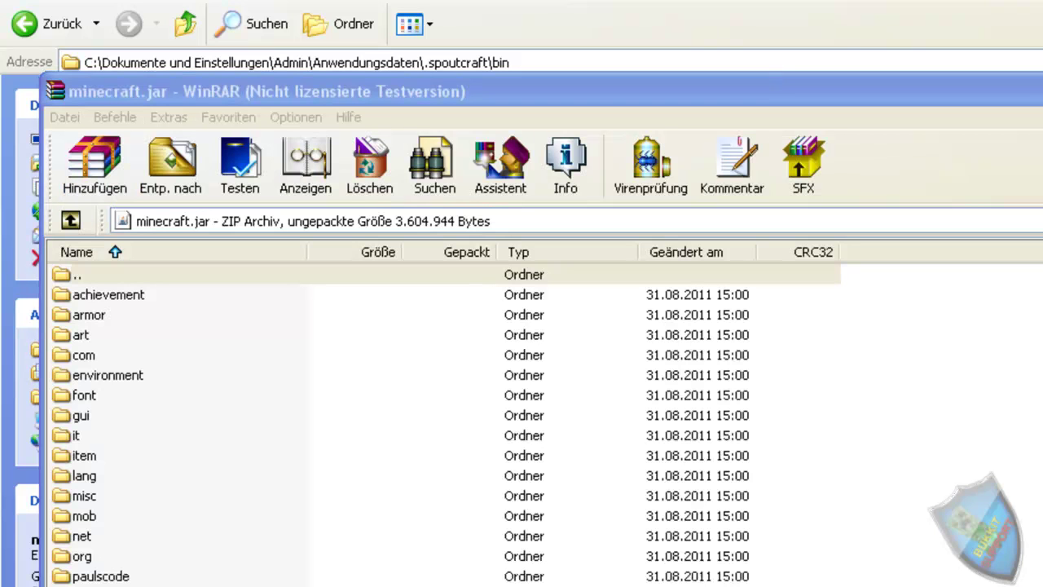
Step: Add all files from ZanMinimap0.10.5-1.7.3(1).zip to the Spoutcraft minecraft.jar archive, adding and replacing files
{"action": "left_click", "coordinate": [318, 519]}
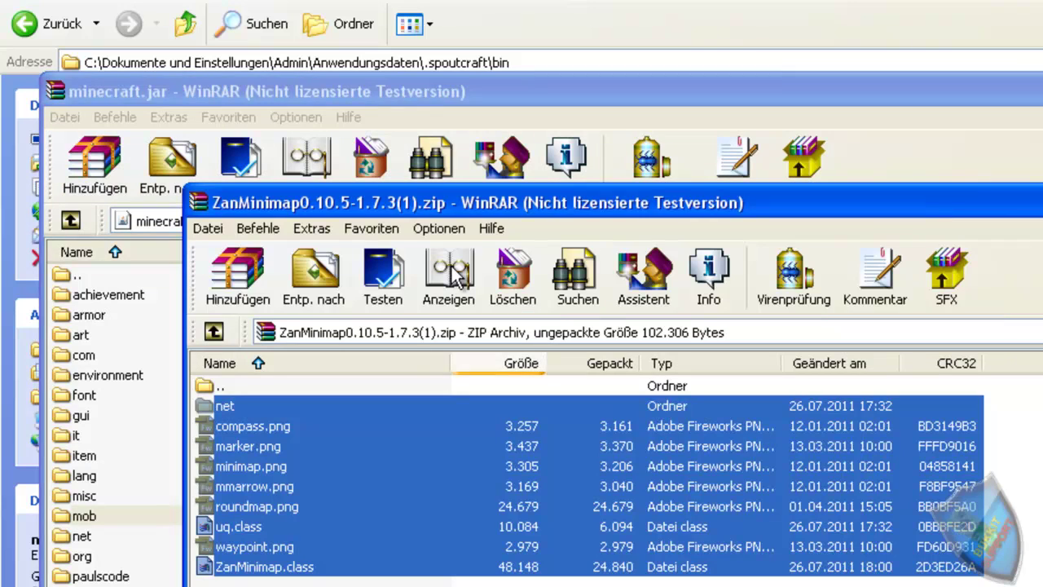
{"action": "left_click_drag", "start_coordinate": [313, 421], "coordinate": [275, 430]}
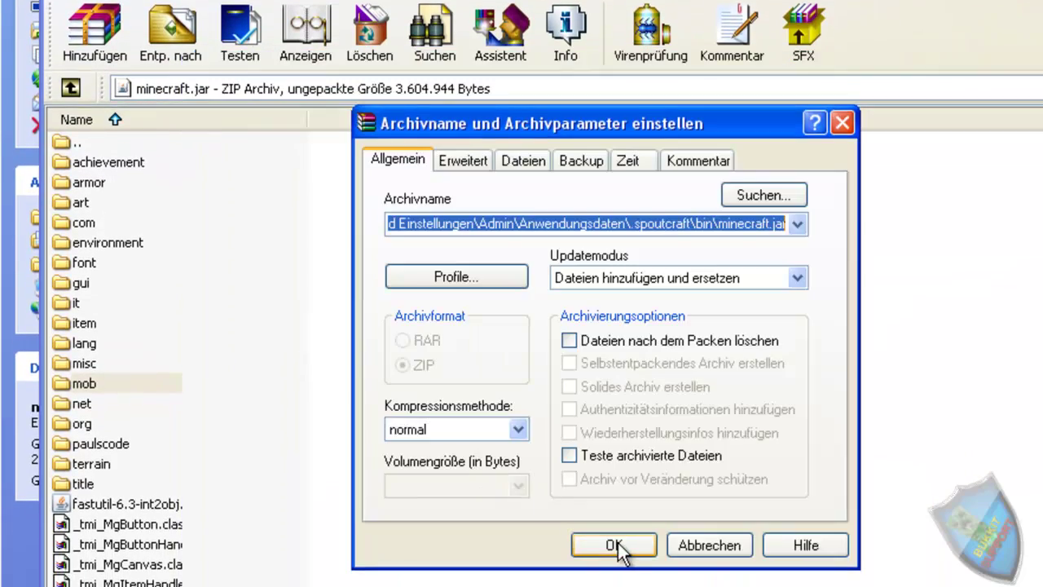
{"action": "left_click", "coordinate": [613, 544]}
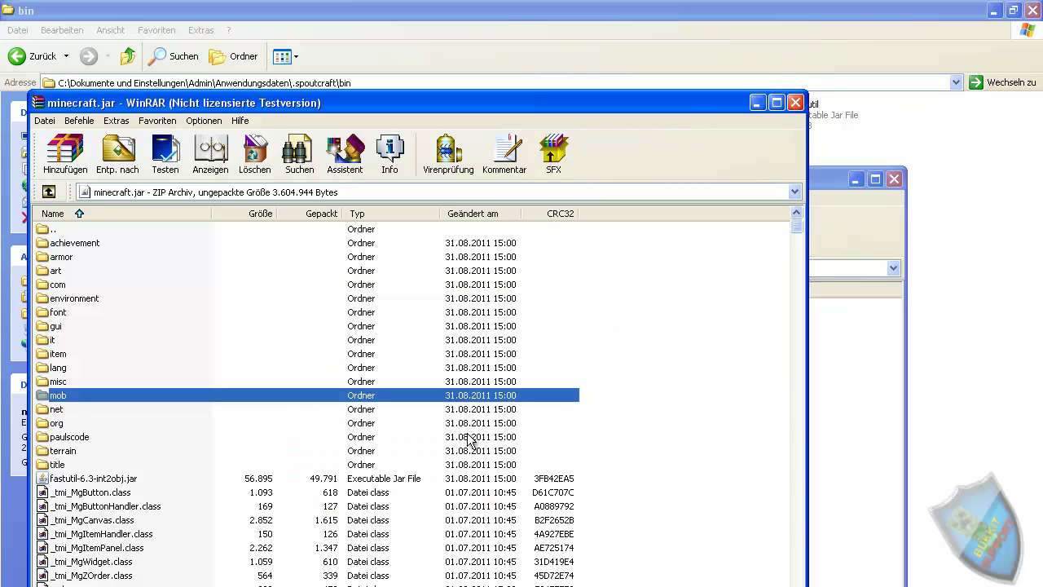
Step: Close the minecraft.jar and ZanMinimap archive windows and go back from the bin folder to the Anwendungsdaten folder
{"action": "left_click", "coordinate": [795, 104]}
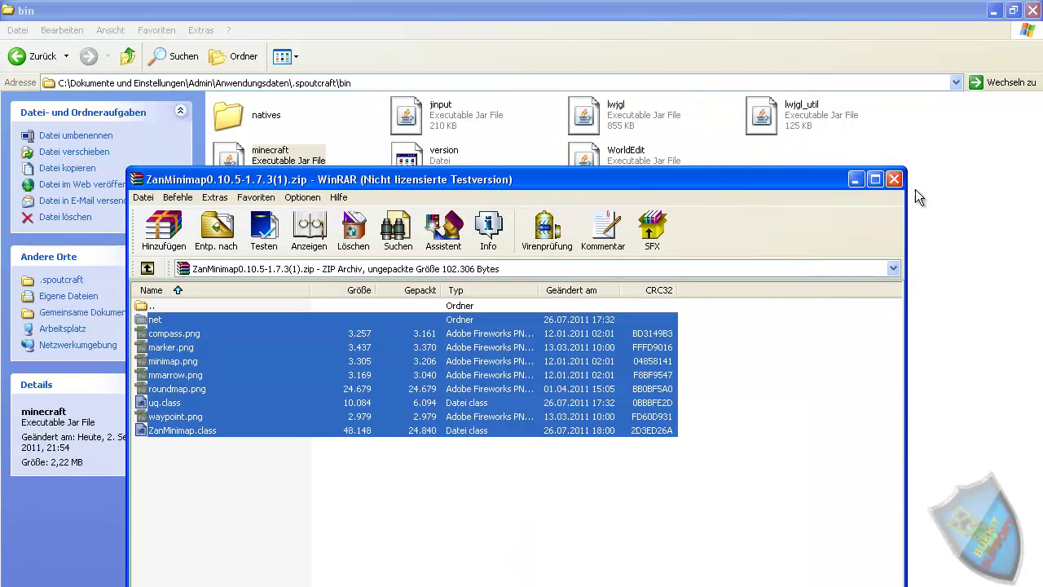
{"action": "left_click", "coordinate": [895, 177]}
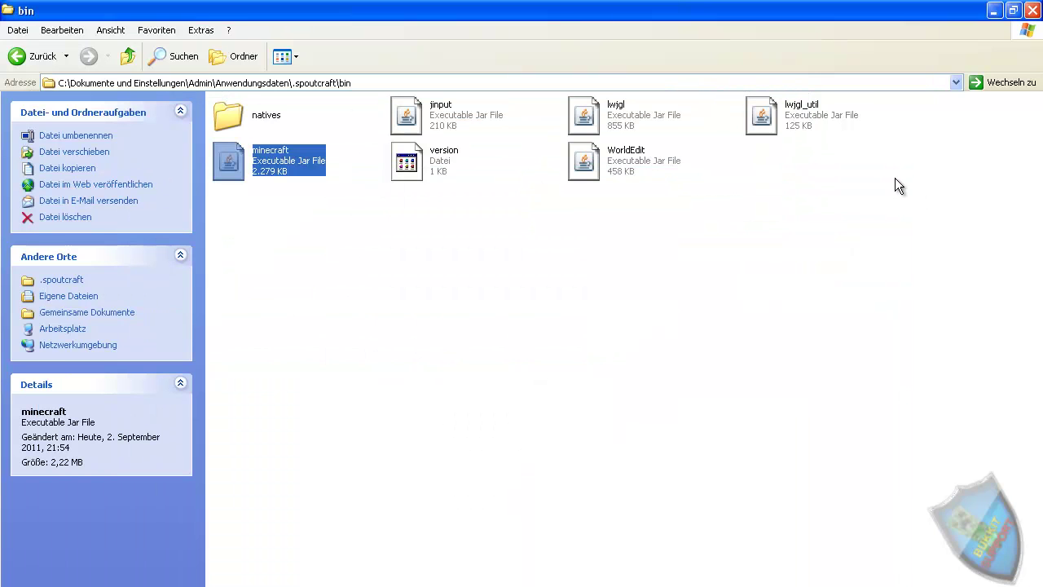
{"action": "left_click", "coordinate": [30, 57]}
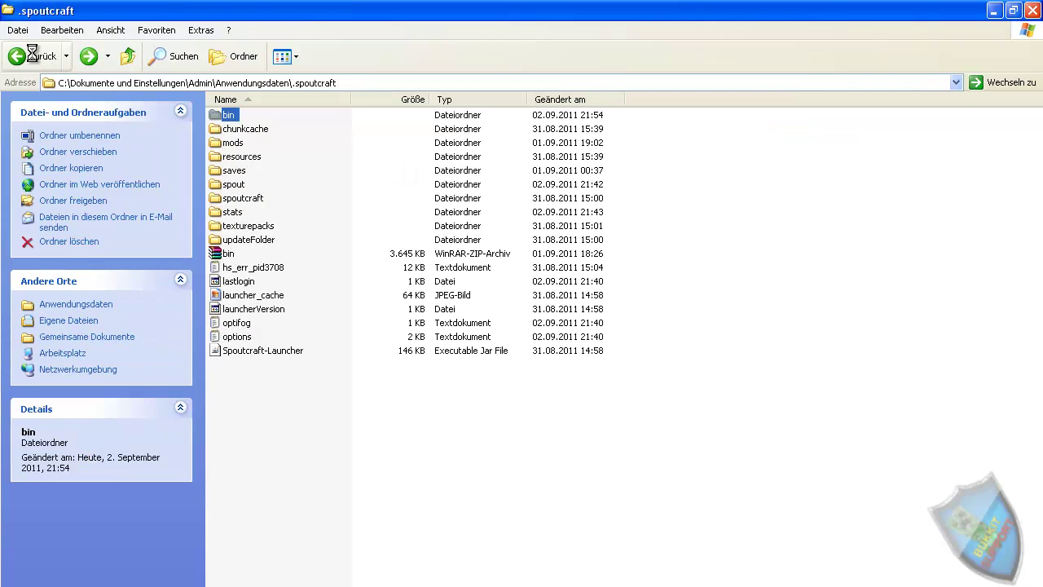
{"action": "left_click", "coordinate": [31, 55]}
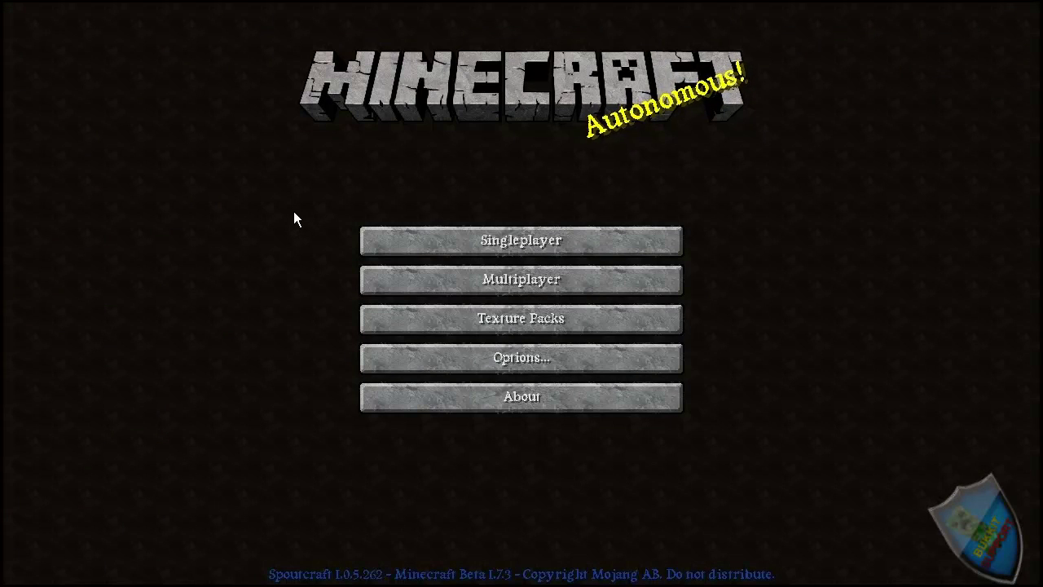
Step: In Minecraft, load the single-player world named "world" and dismiss the Zan's Minimap welcome message
{"action": "left_click", "coordinate": [452, 241]}
{"action": "left_click", "coordinate": [380, 267]}
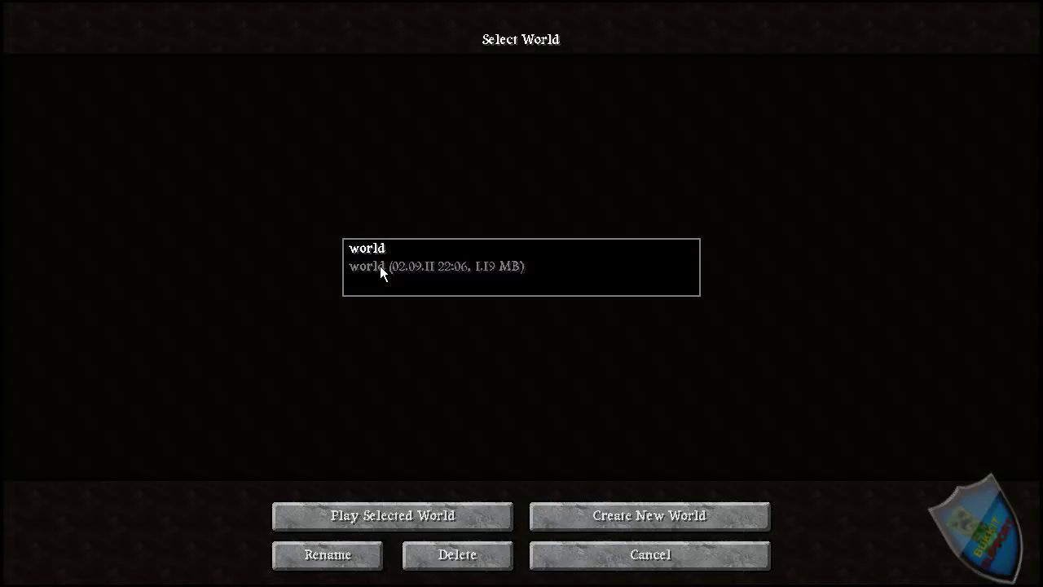
{"action": "left_click", "coordinate": [414, 514]}
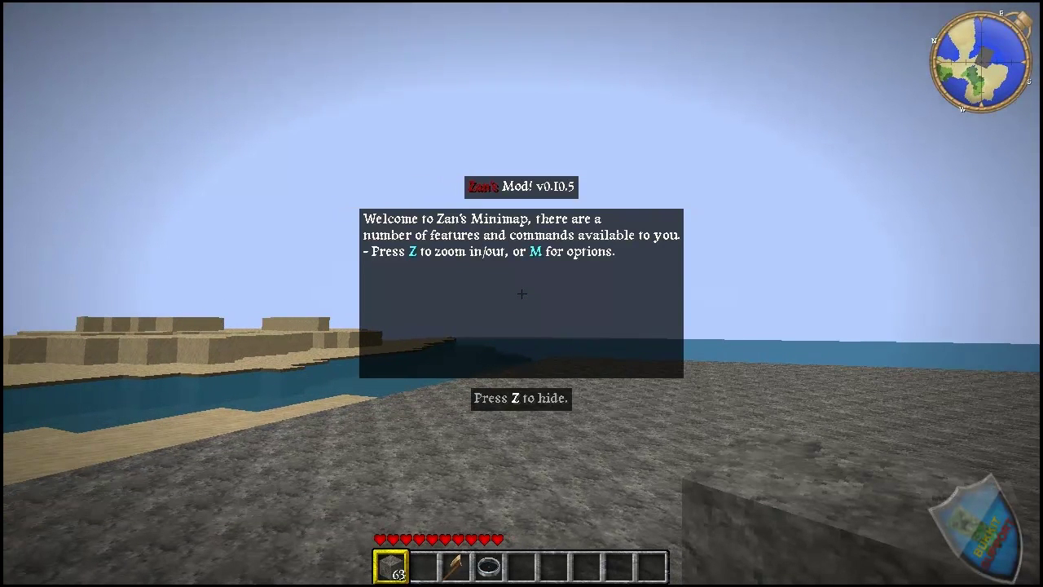
{"action": "key", "text": "z"}
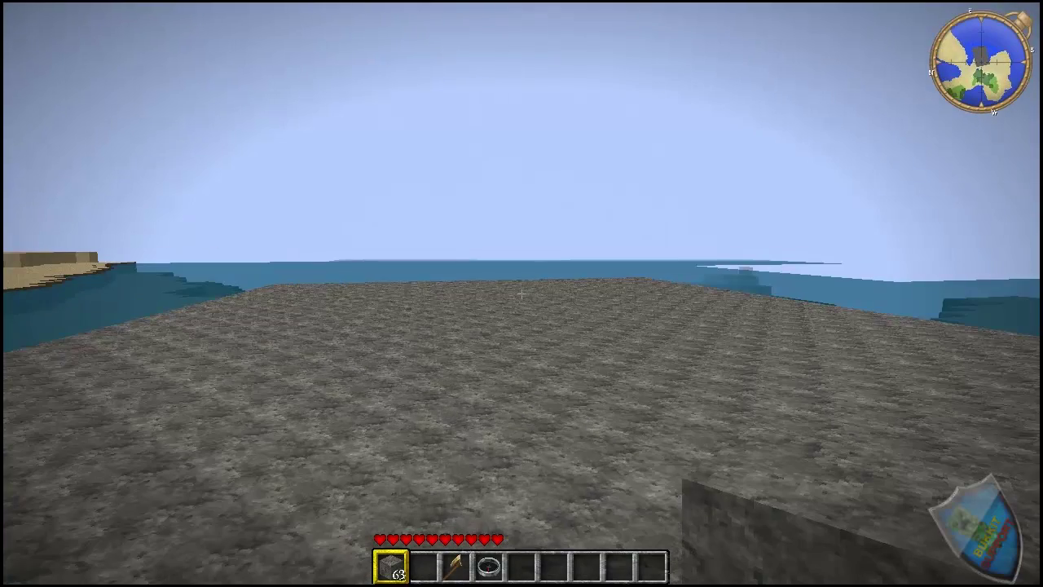
Step: Walk and look around the stone platform to examine how the minimap follows the movement
{"action": "key", "text": "w"}
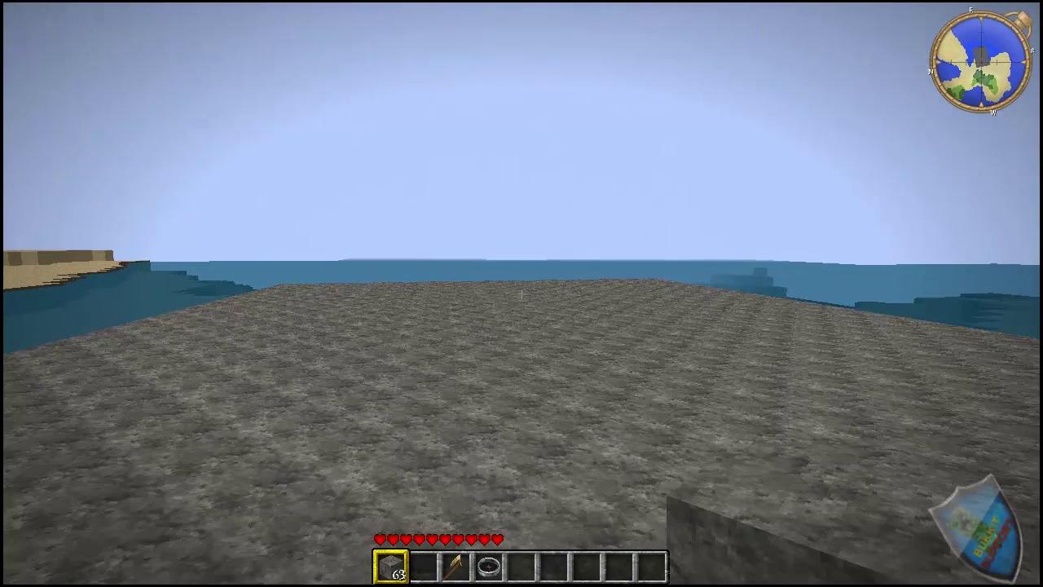
{"action": "key", "text": "w"}
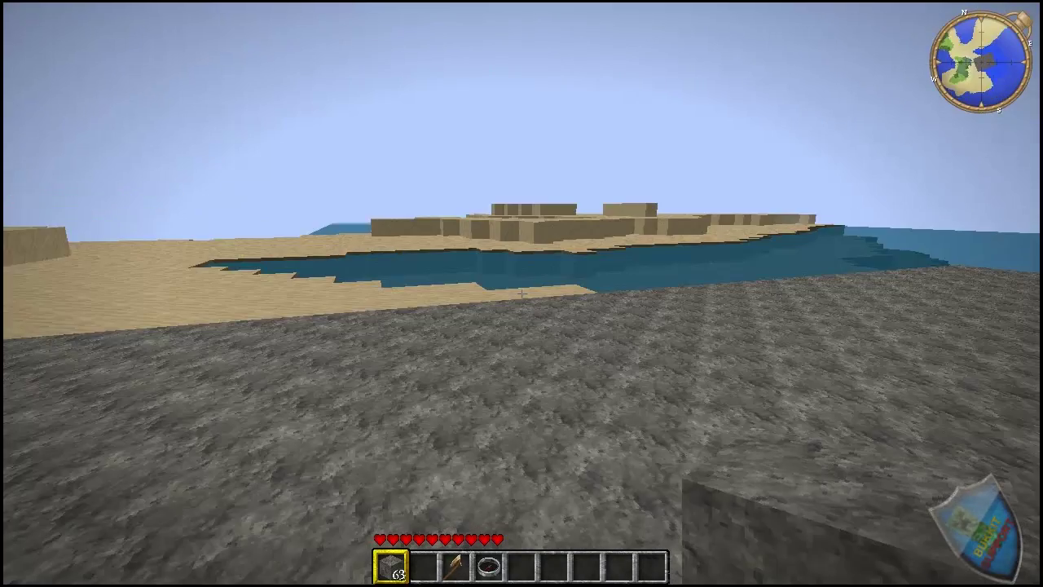
{"action": "key", "text": "w"}
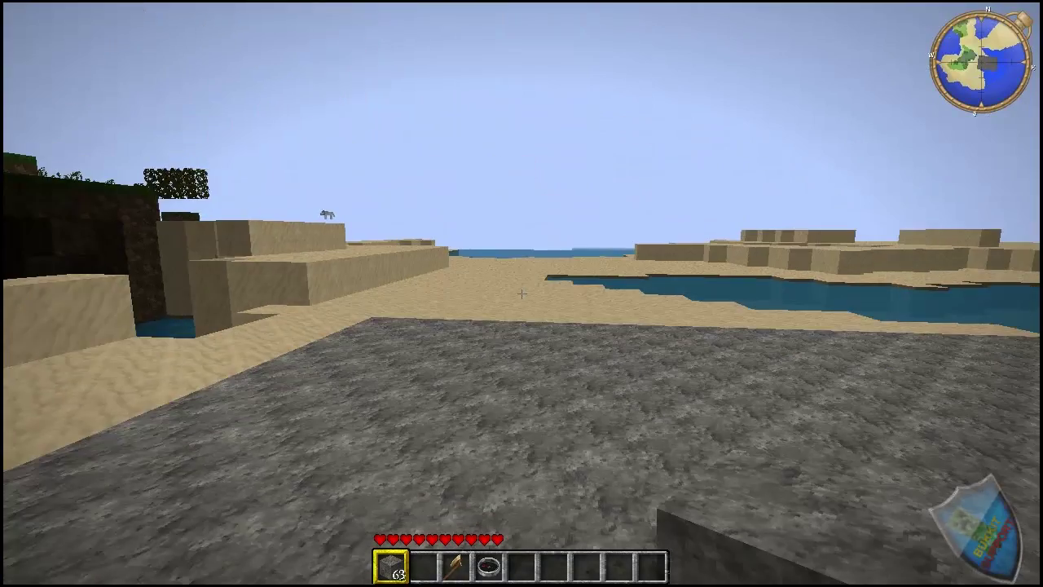
{"action": "key", "text": "w"}
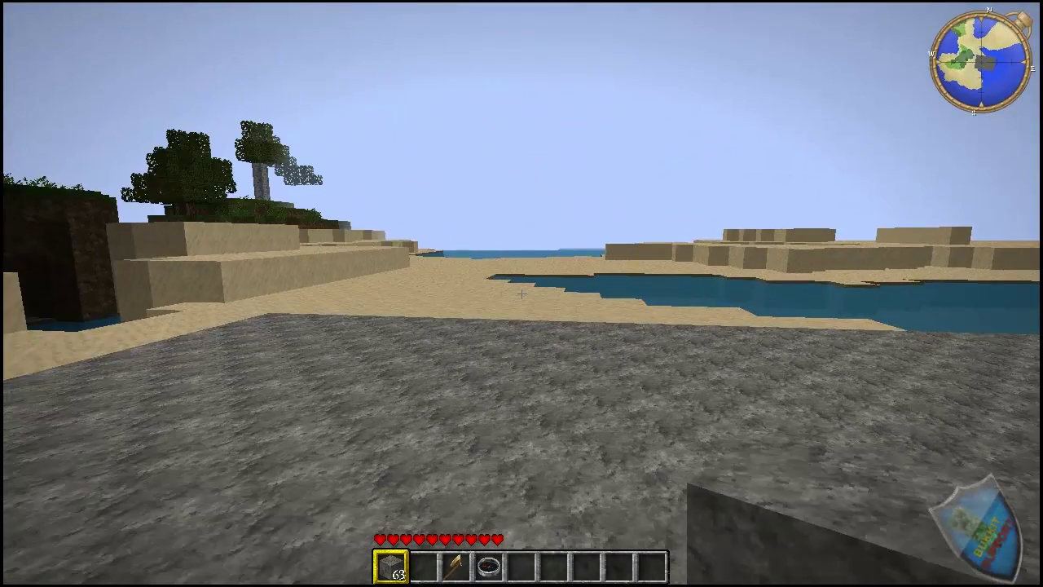
Step: Add a minimap waypoint named "test" at the current position, accepting X coordinate 26 and Z coordinate -36
{"action": "key", "text": "m"}
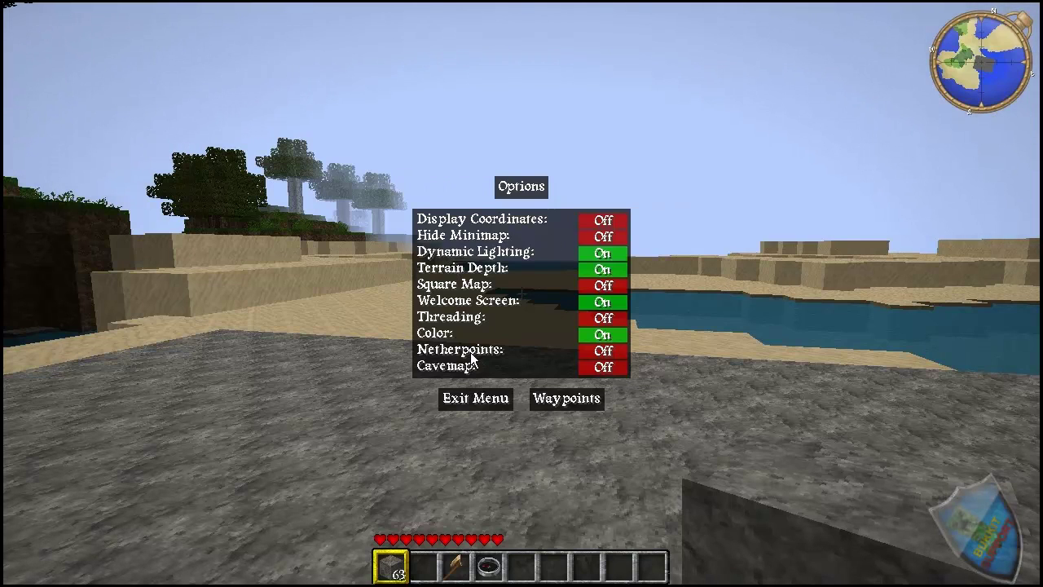
{"action": "left_click", "coordinate": [552, 404]}
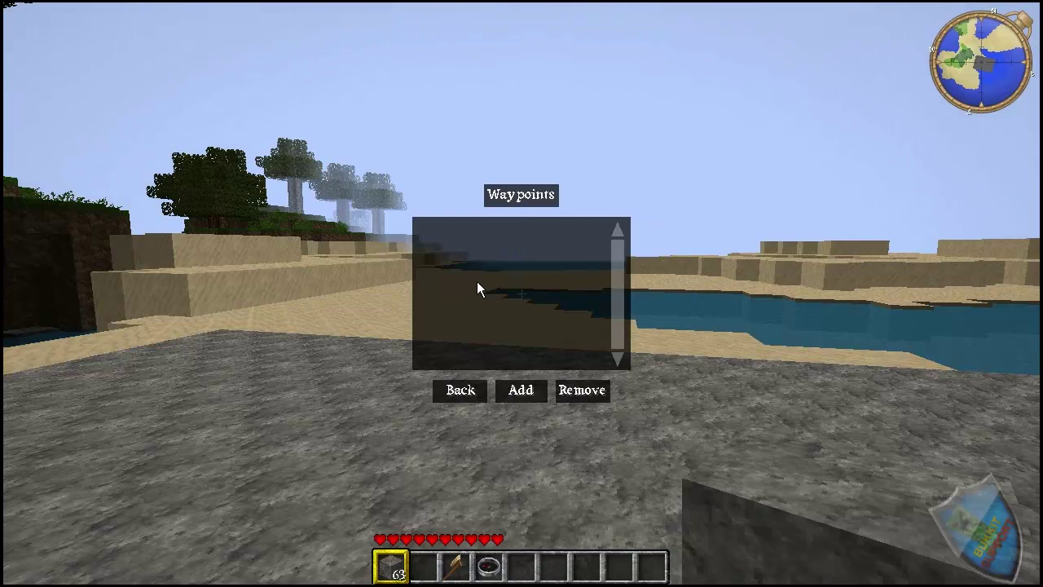
{"action": "left_click", "coordinate": [527, 392]}
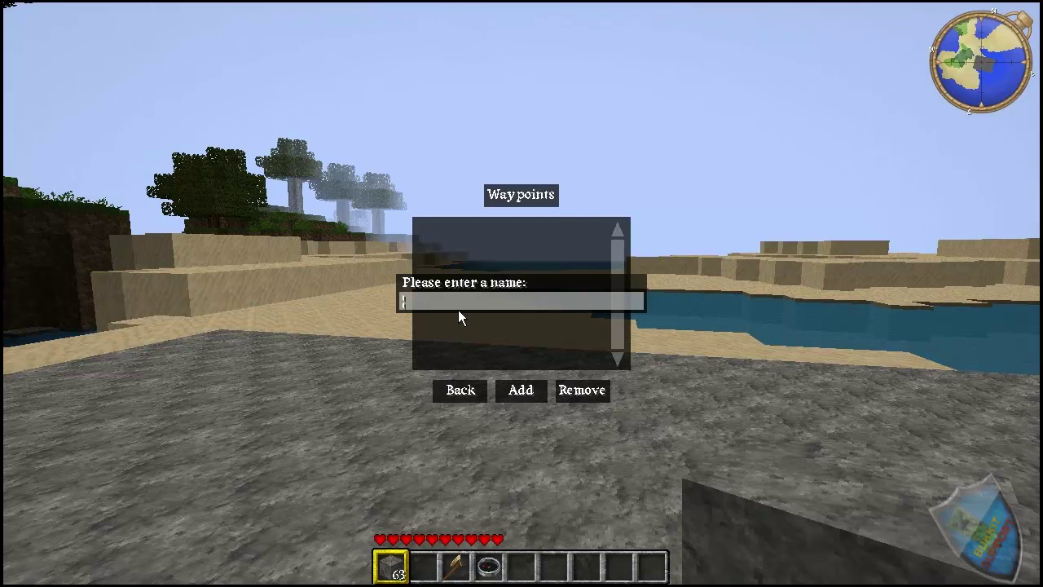
{"action": "type", "text": "test"}
{"action": "key", "text": "Return"}
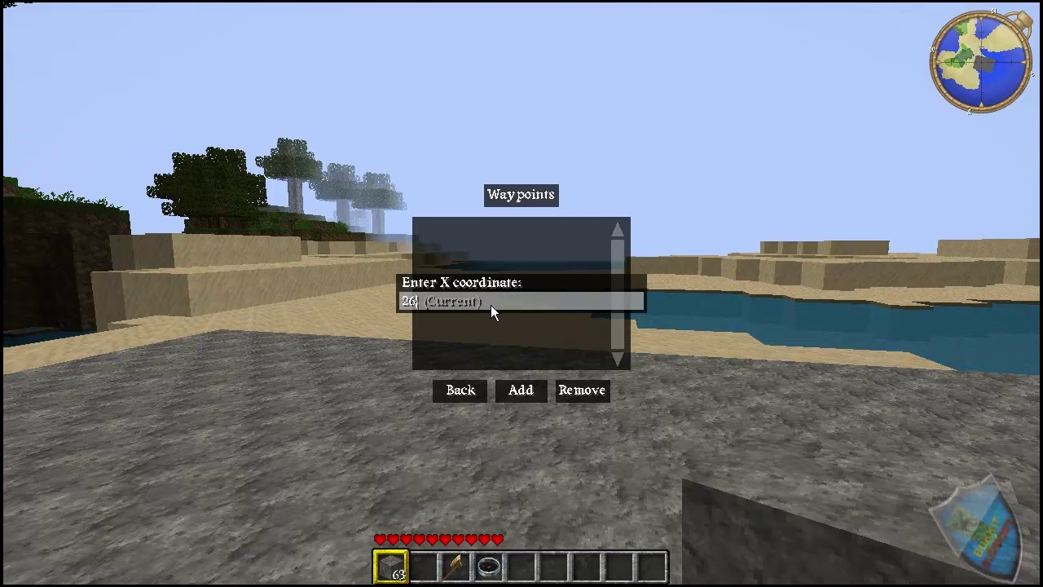
{"action": "key", "text": "Return"}
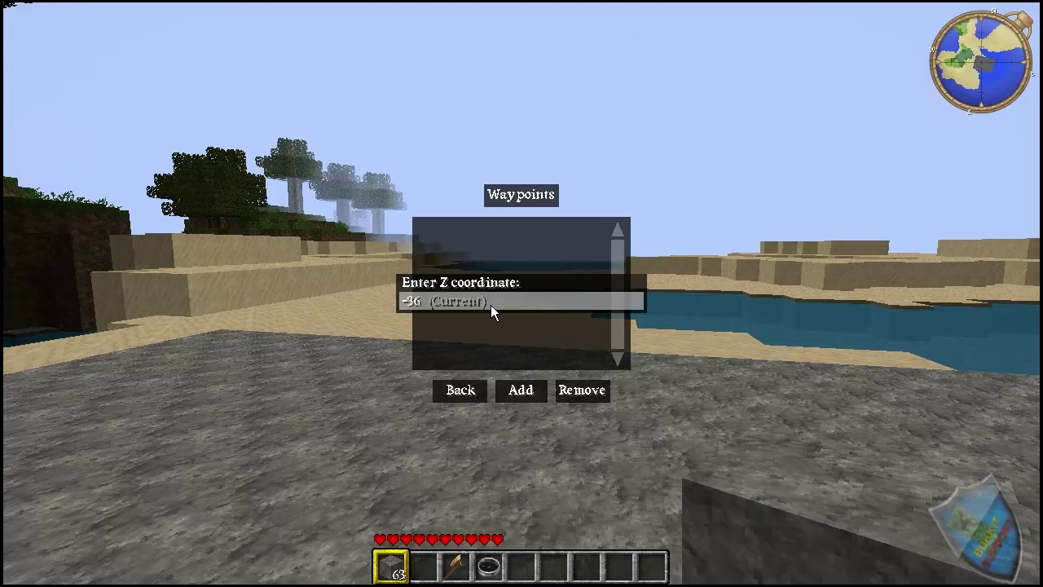
{"action": "key", "text": "Return"}
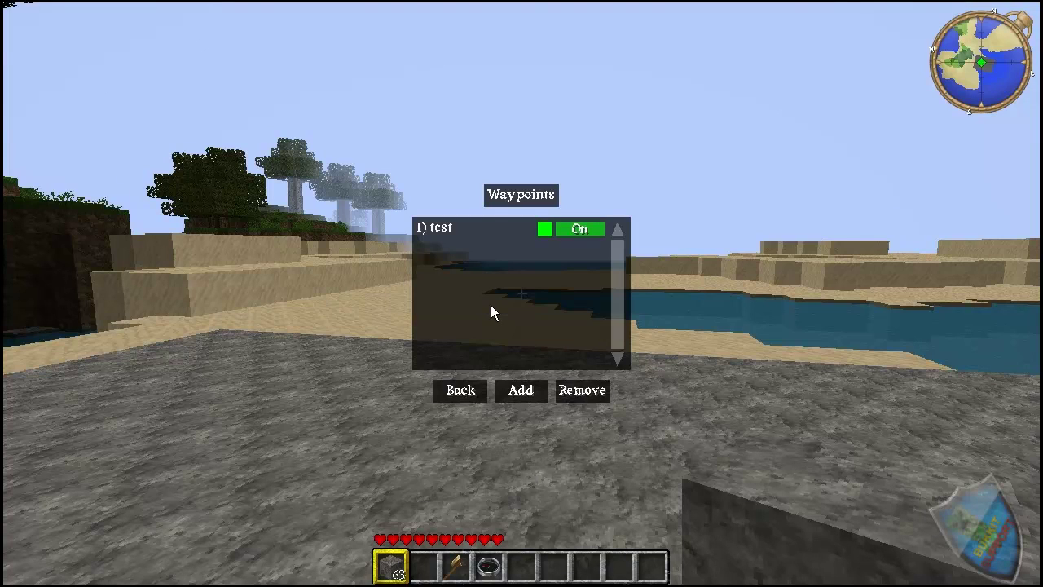
Step: Return from the waypoints list to the minimap options and turn off Welcome Screen
{"action": "left_click", "coordinate": [473, 394]}
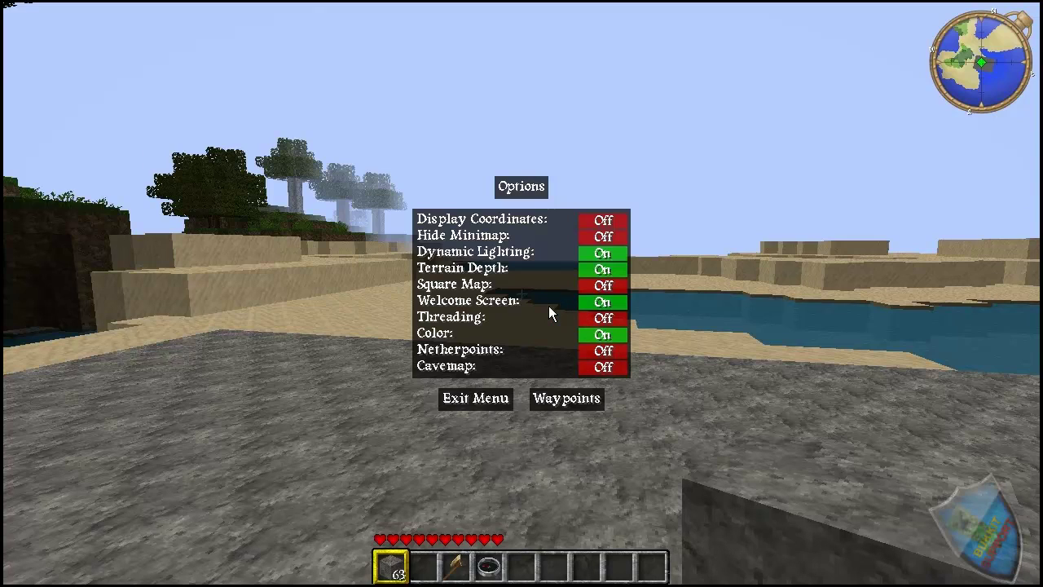
{"action": "left_click", "coordinate": [608, 302]}
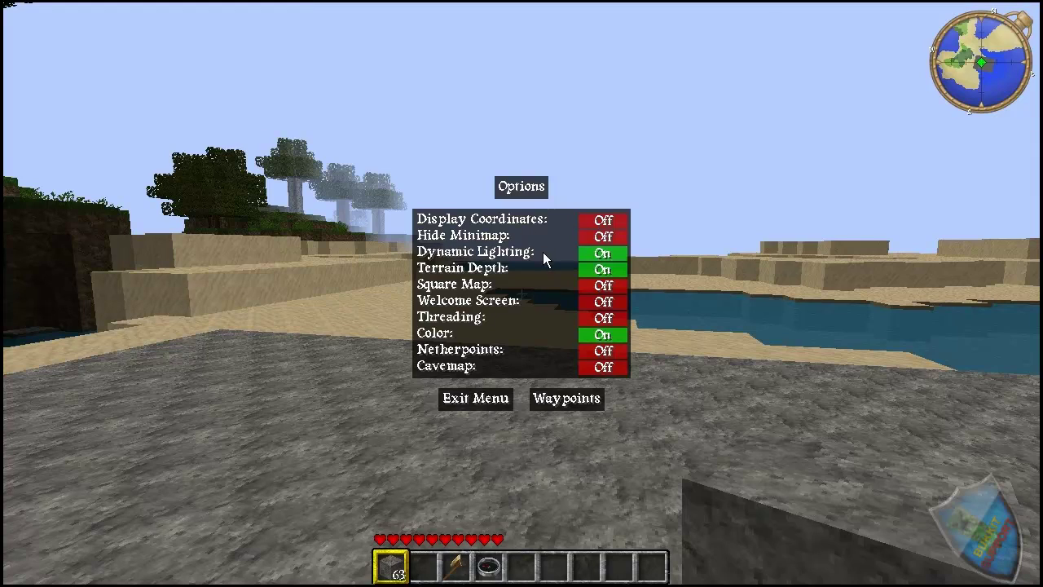
Step: Try Hide Minimap on and Dynamic Lighting off, switching each option back after viewing its effect
{"action": "left_click", "coordinate": [594, 235]}
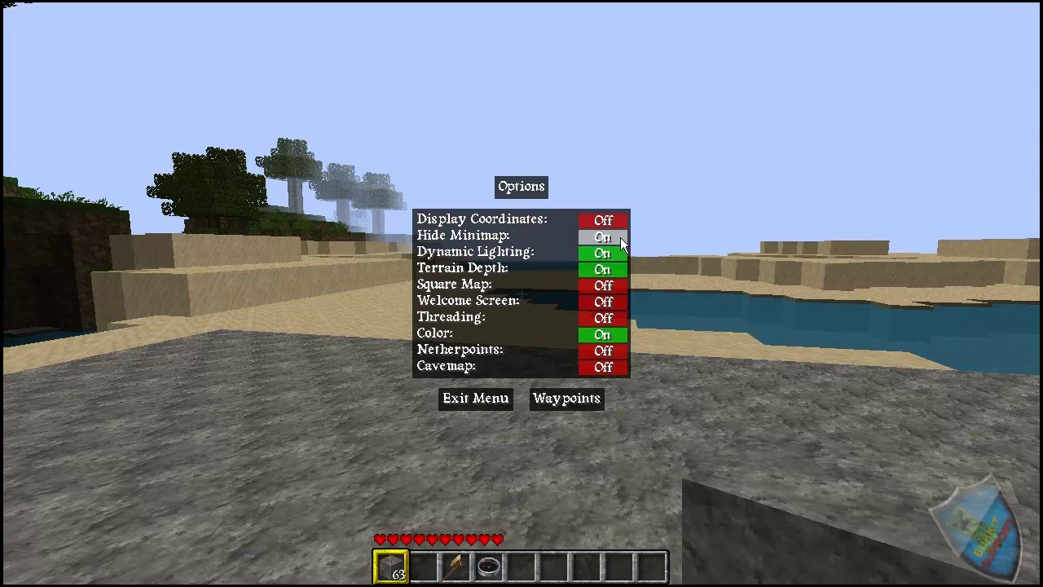
{"action": "left_click", "coordinate": [614, 238]}
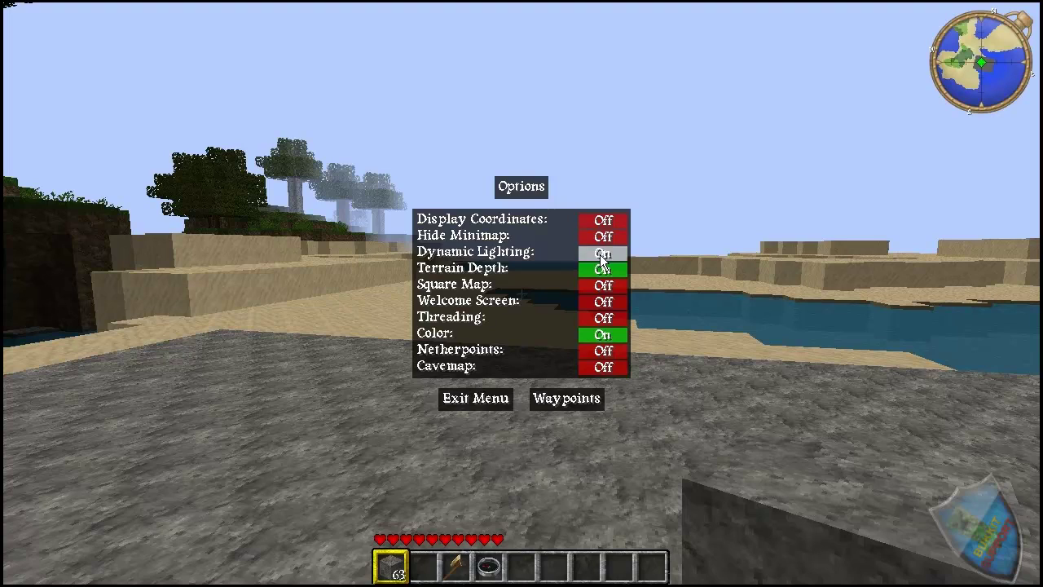
{"action": "left_click", "coordinate": [603, 256]}
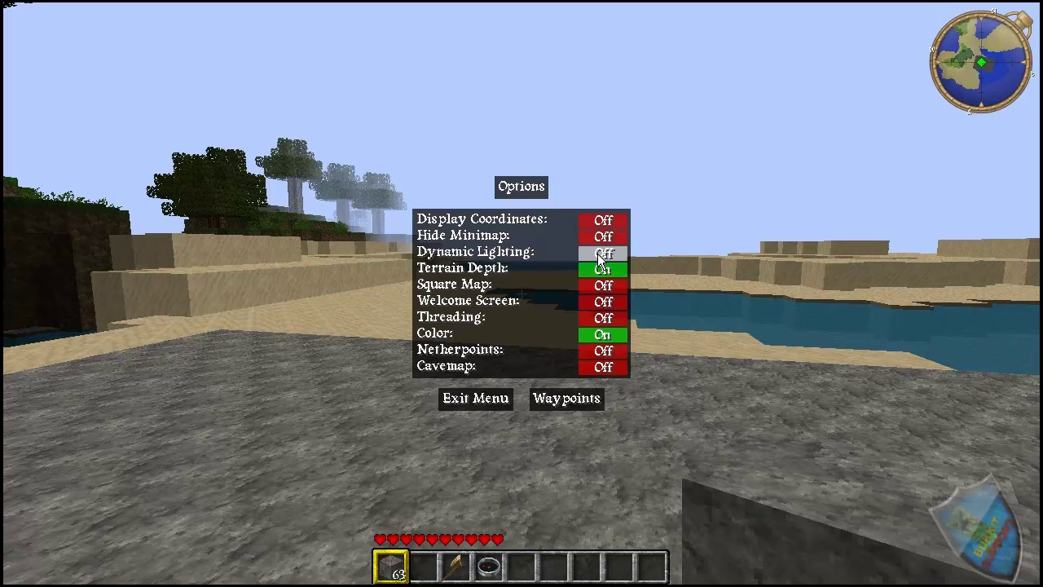
{"action": "left_click", "coordinate": [600, 256]}
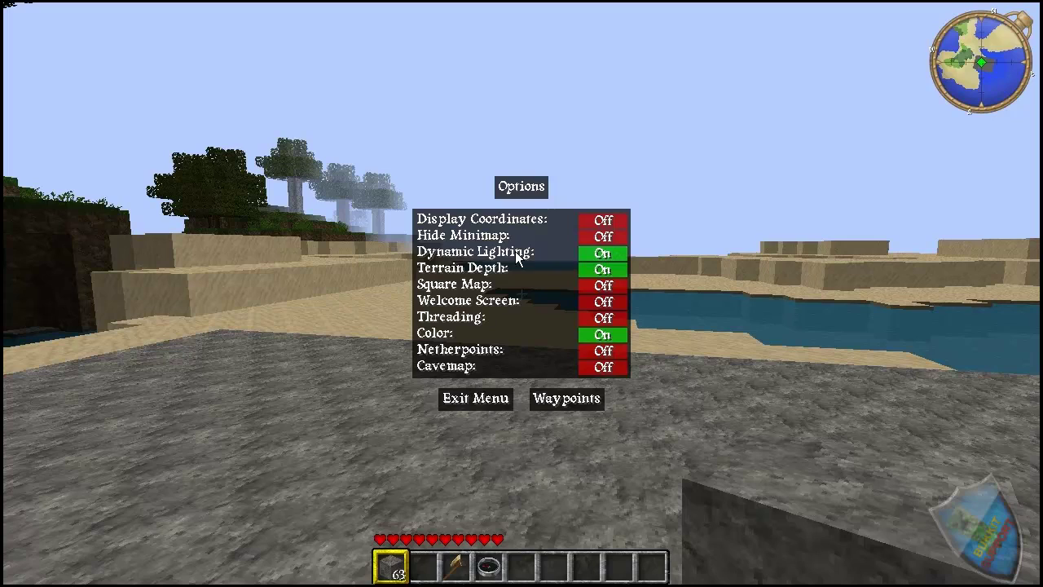
Step: Turn off Terrain Depth in the minimap options, toggling it to compare the map's shading
{"action": "left_click", "coordinate": [606, 272]}
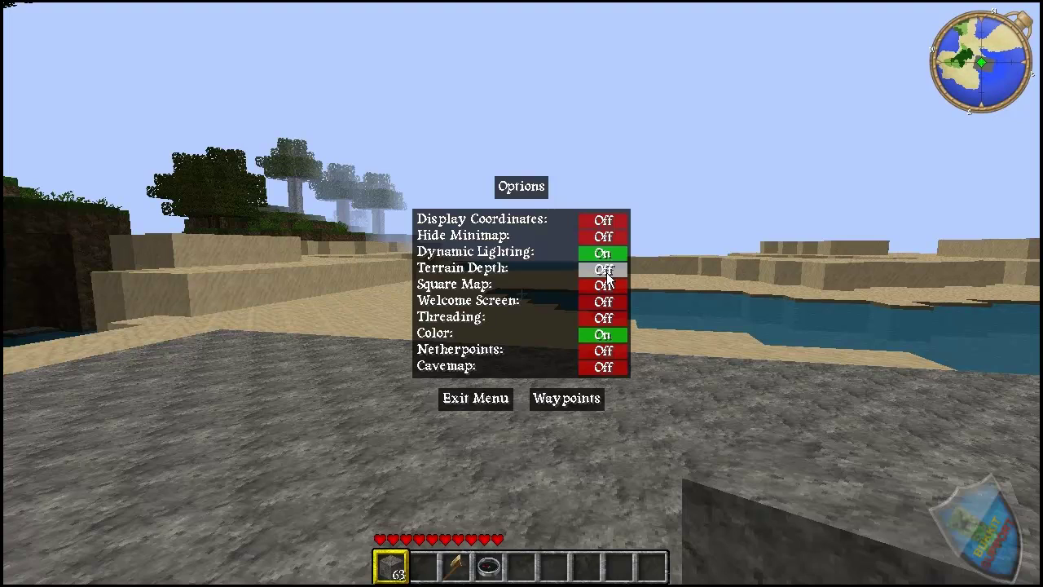
{"action": "left_click", "coordinate": [606, 273]}
{"action": "left_click", "coordinate": [606, 272]}
Step: Try the minimap with Color off, restore Color to on, and exit the options menu
{"action": "left_click", "coordinate": [600, 337]}
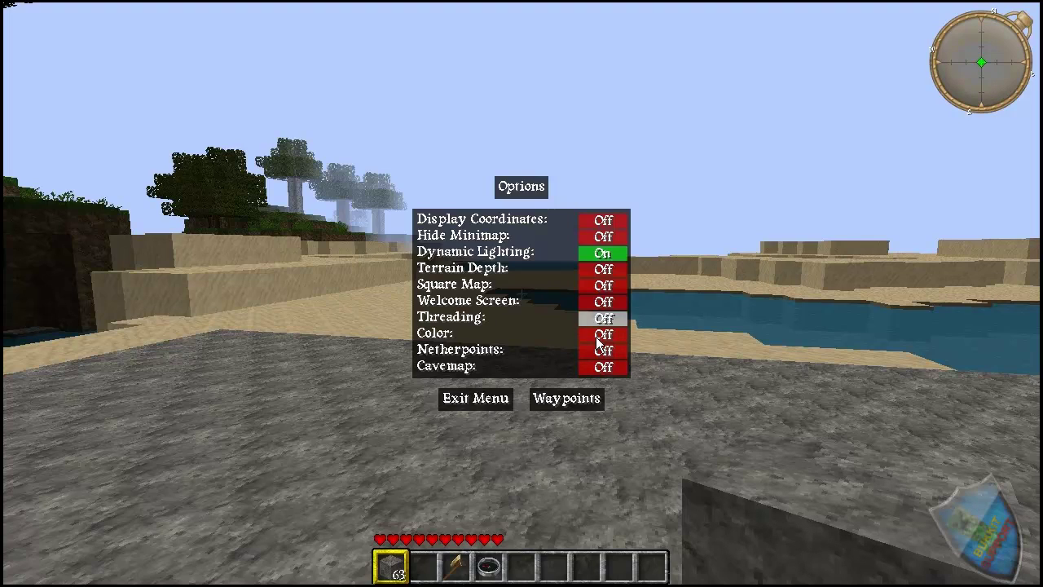
{"action": "left_click", "coordinate": [602, 337]}
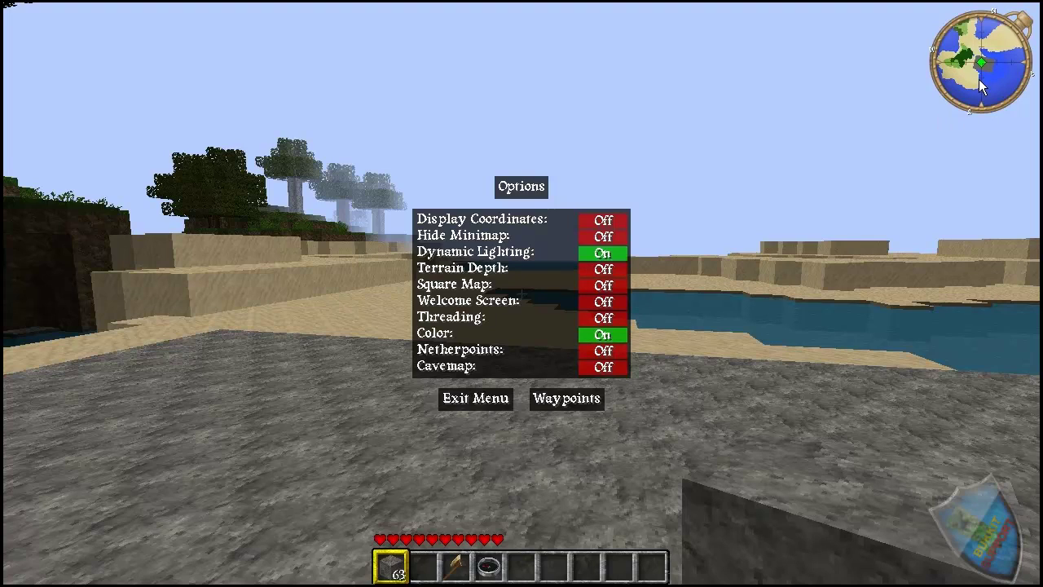
{"action": "left_click", "coordinate": [596, 340]}
{"action": "left_click", "coordinate": [586, 338]}
{"action": "left_click", "coordinate": [455, 402]}
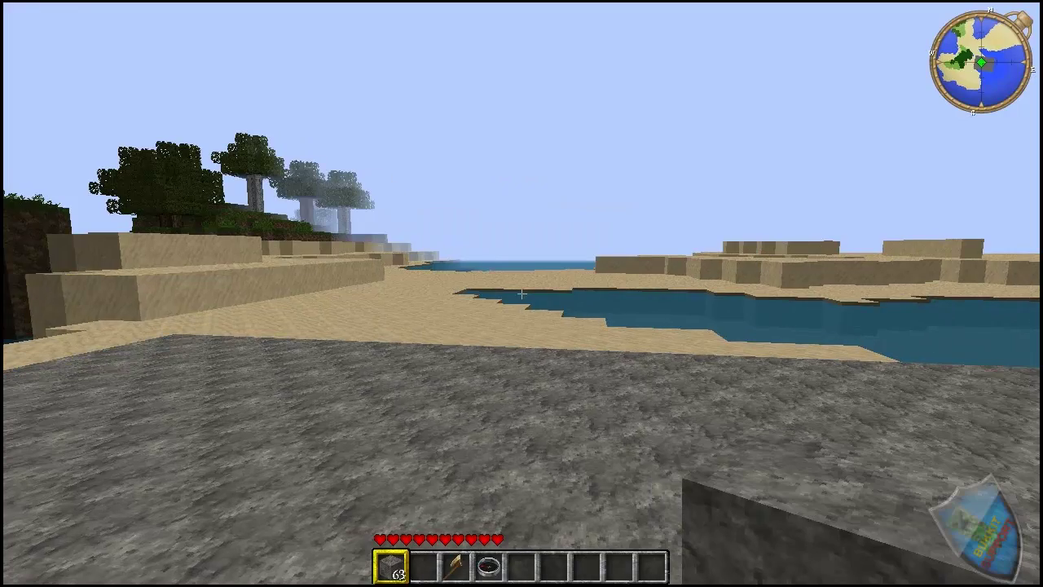
Step: Walk across the stone platform and onto the sand, looking around to examine how the minimap follows position and direction
{"action": "key", "text": "a"}
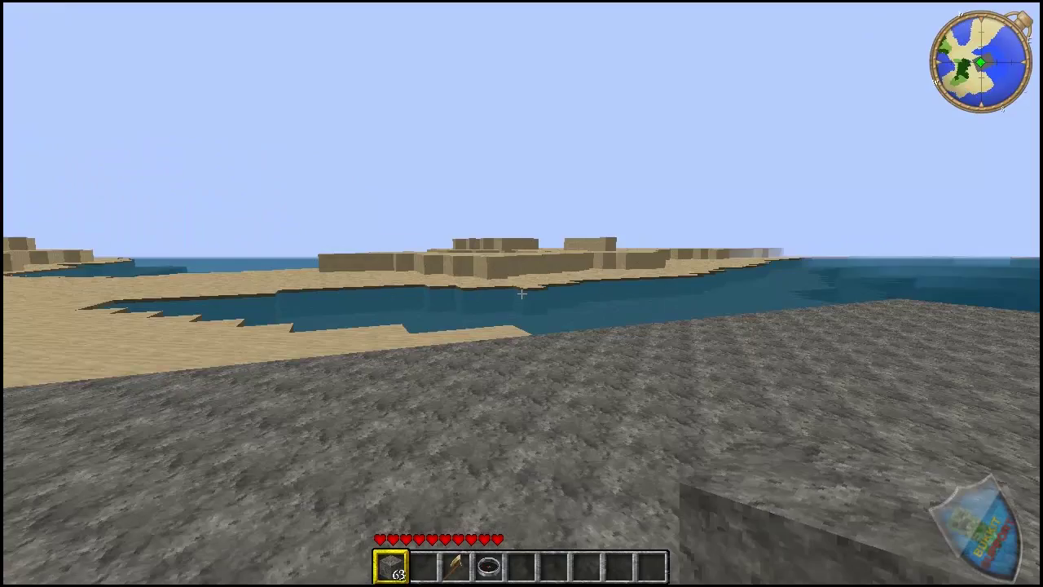
{"action": "key", "text": "w"}
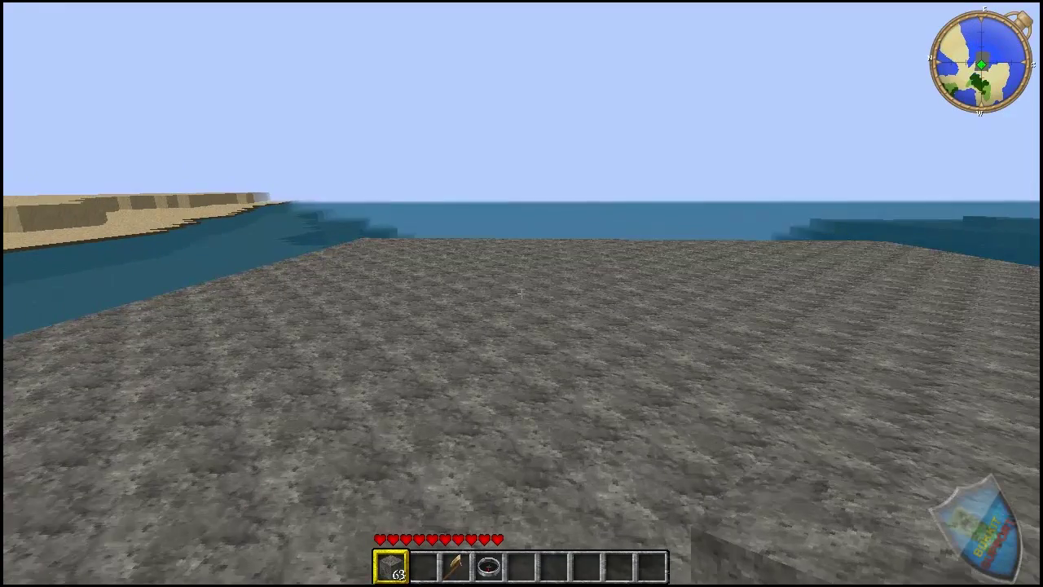
{"action": "key", "text": "w"}
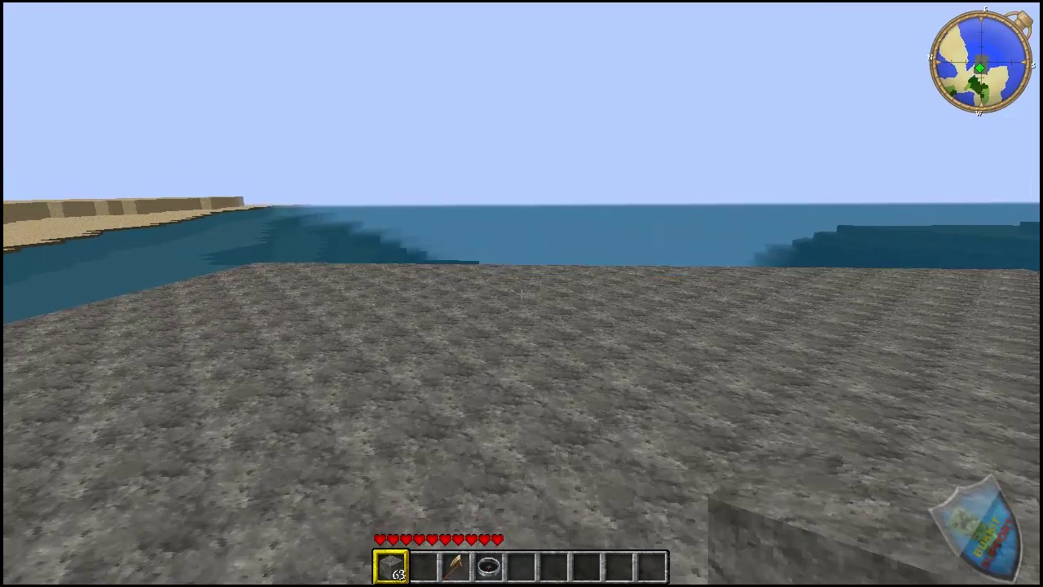
{"action": "key", "text": "s"}
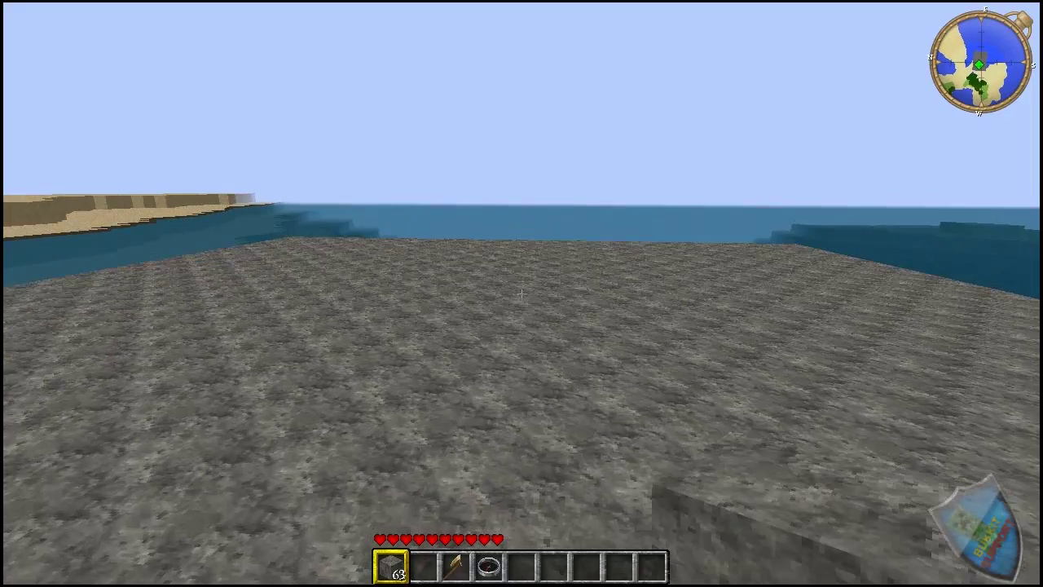
{"action": "key", "text": "w"}
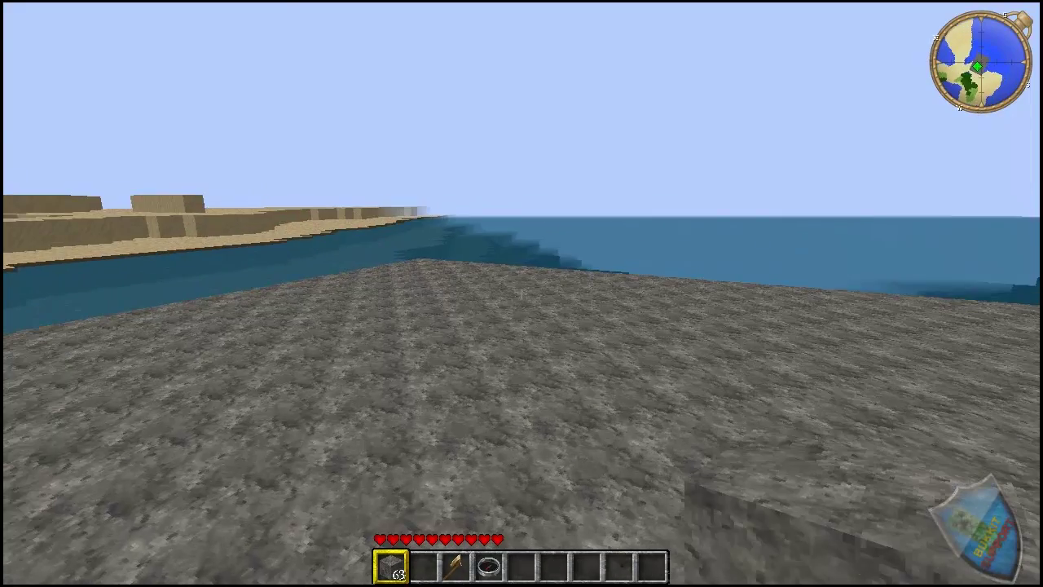
{"action": "mouse_move", "coordinate": [522, 293]}
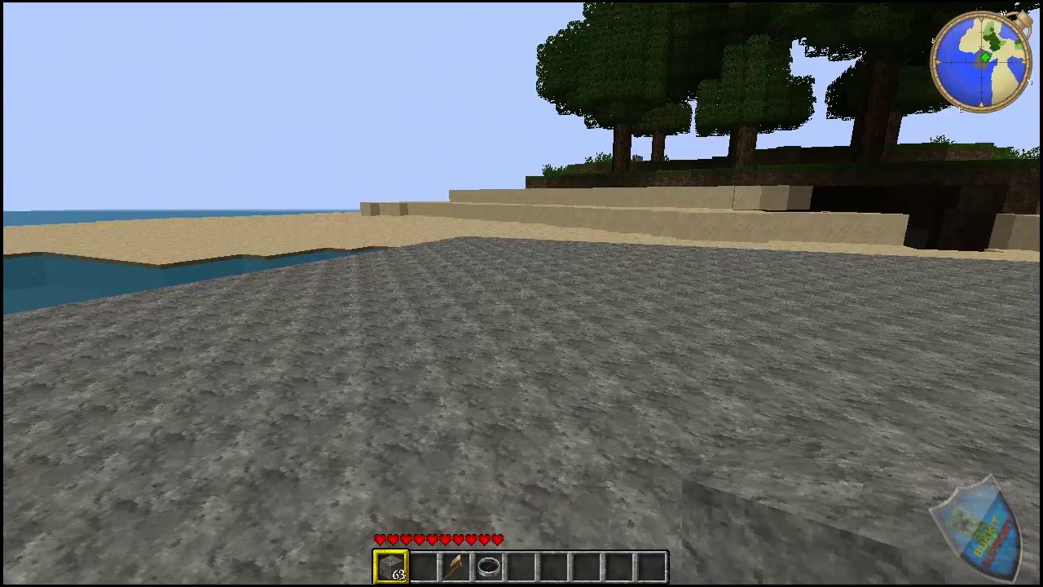
{"action": "key", "text": "w"}
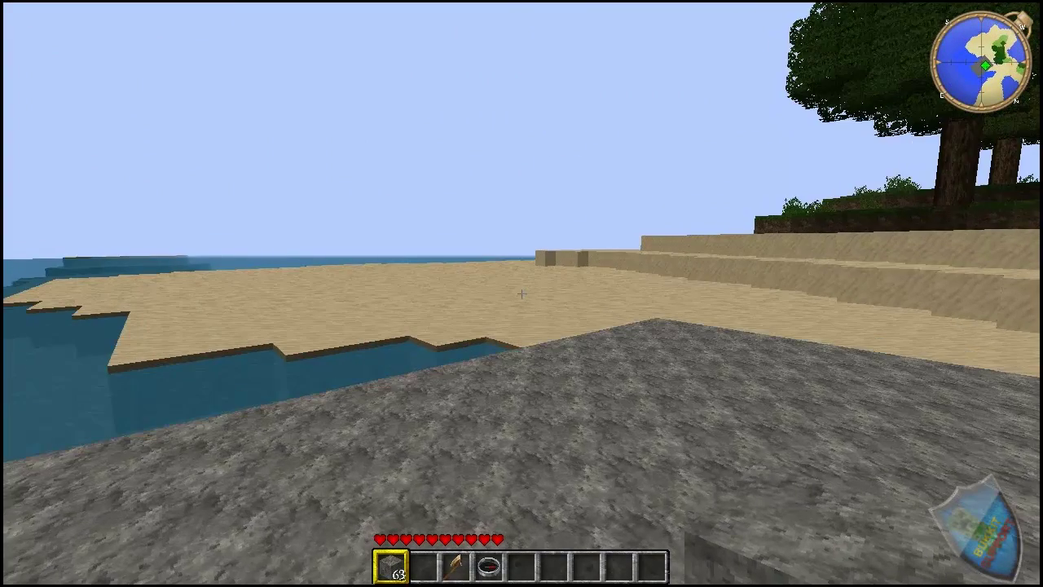
{"action": "key", "text": "w"}
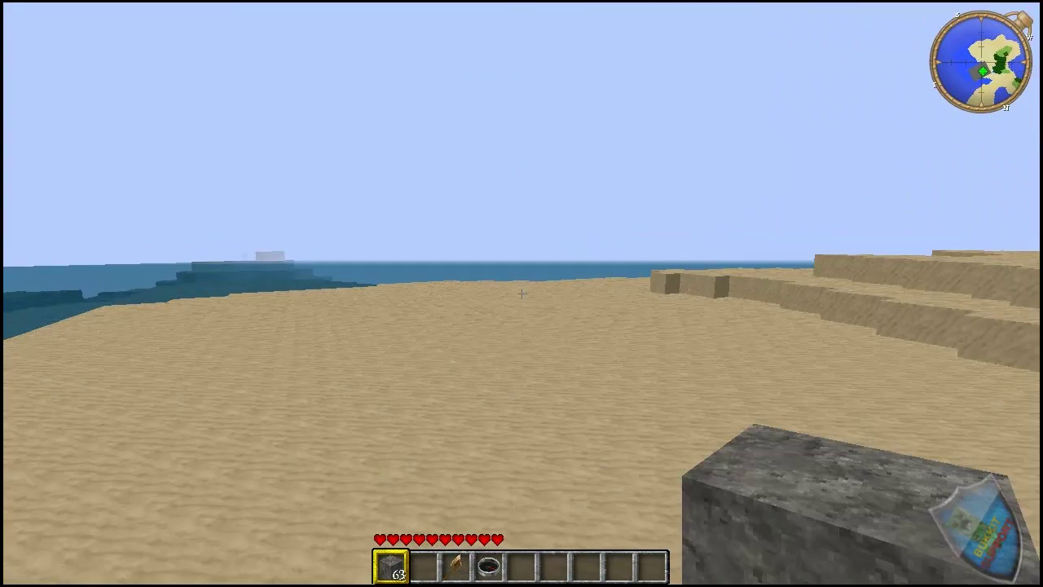
{"action": "key", "text": "w"}
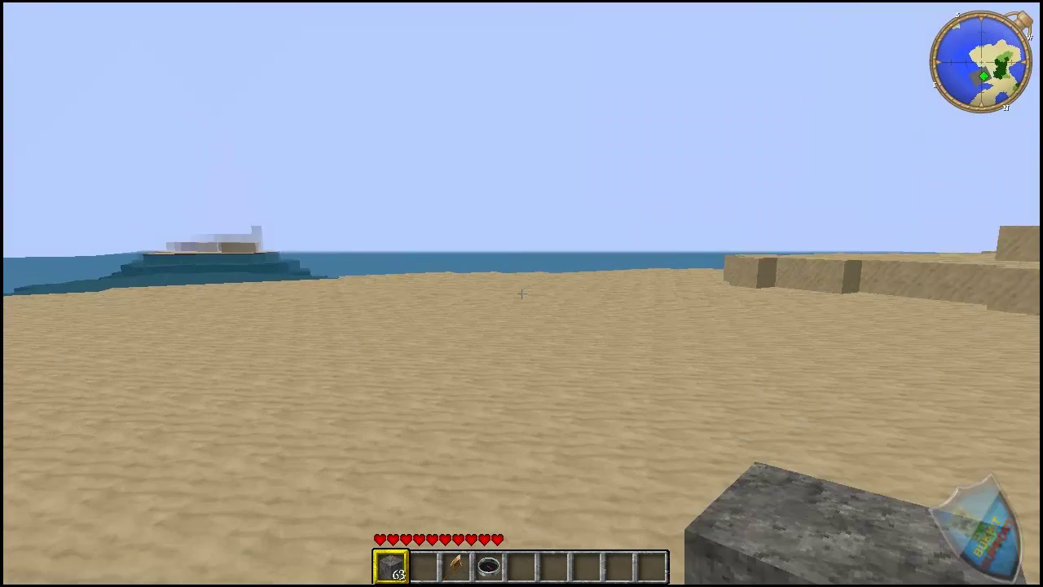
{"action": "key", "text": "w"}
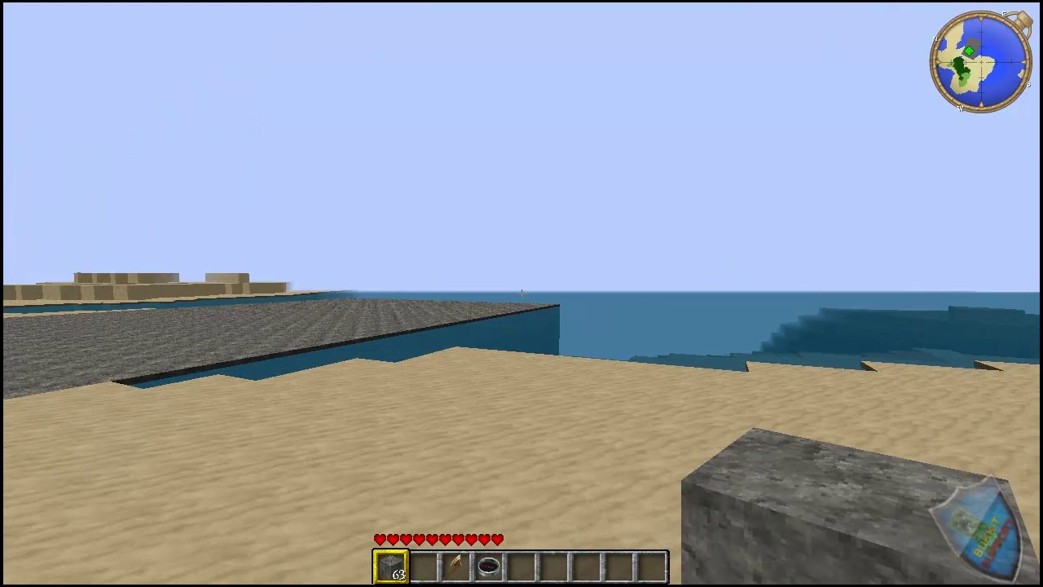
{"action": "key", "text": "w"}
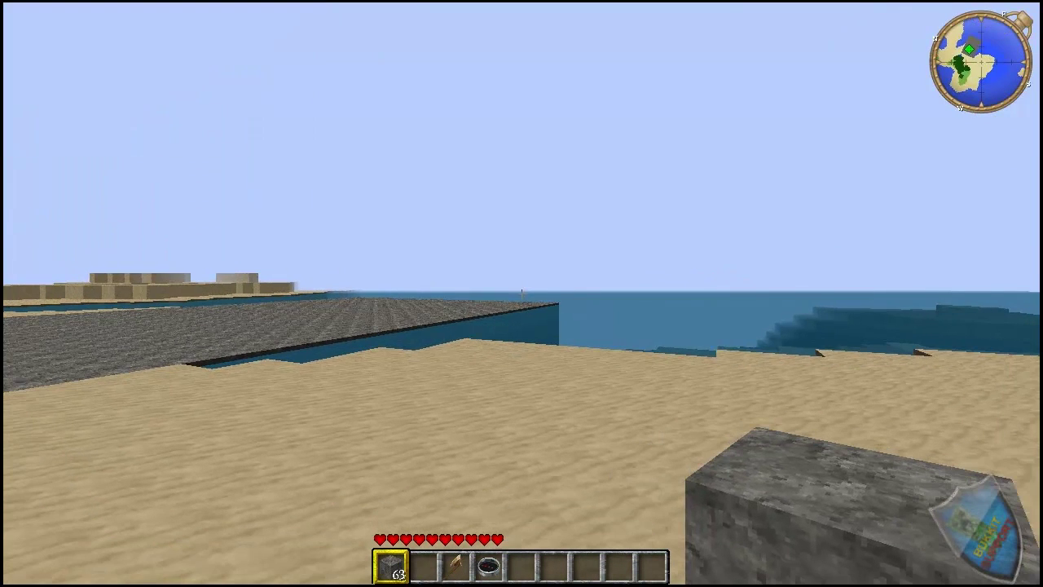
{"action": "key", "text": "w"}
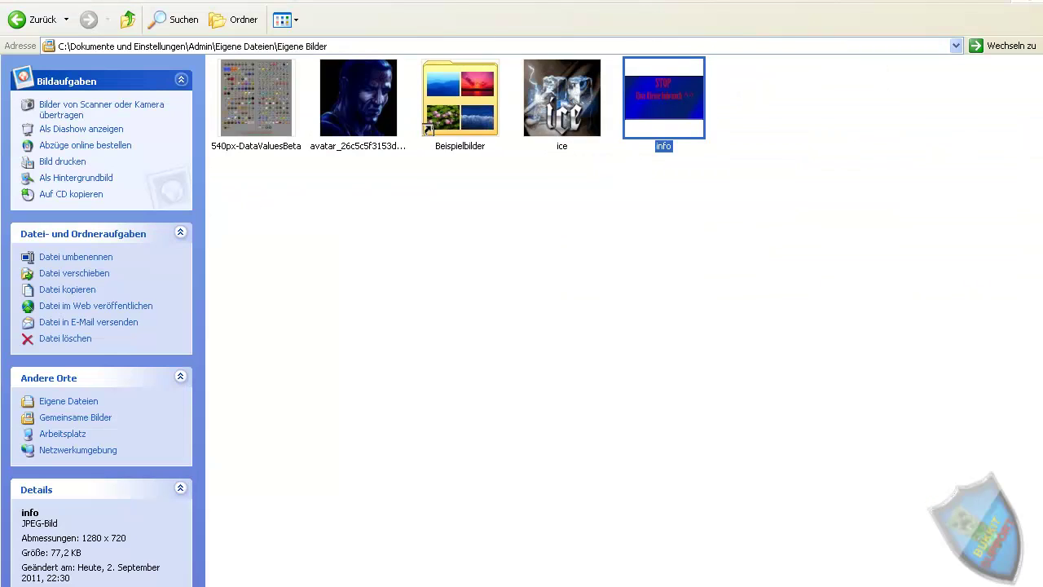
Step: In Windows Explorer, go from Arbeitsplatz to the folder C:\Dokumente und Einstellungen\Admin\Anwendungsdaten
{"action": "left_click", "coordinate": [250, 433]}
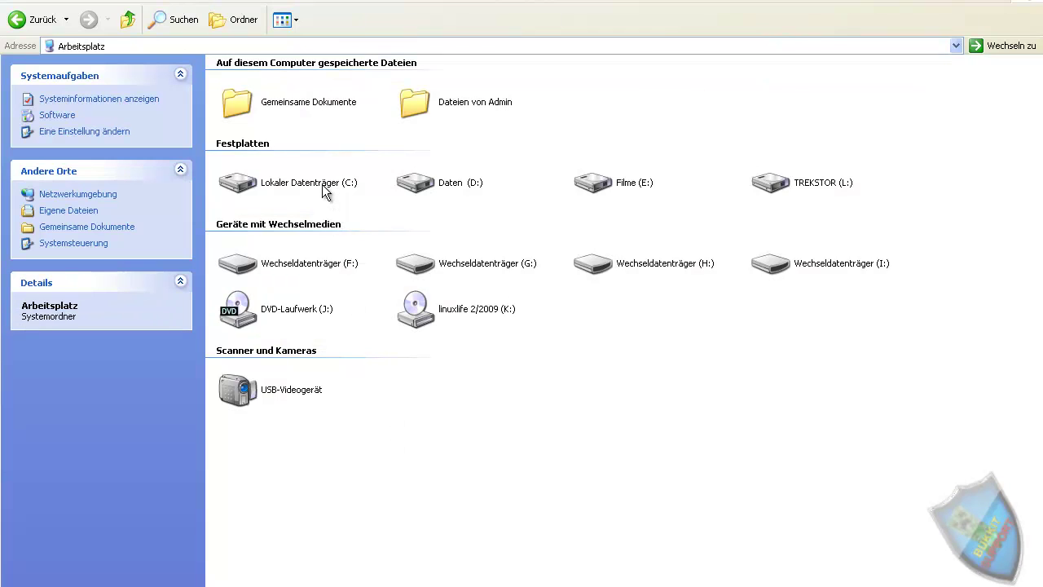
{"action": "double_click", "coordinate": [325, 190]}
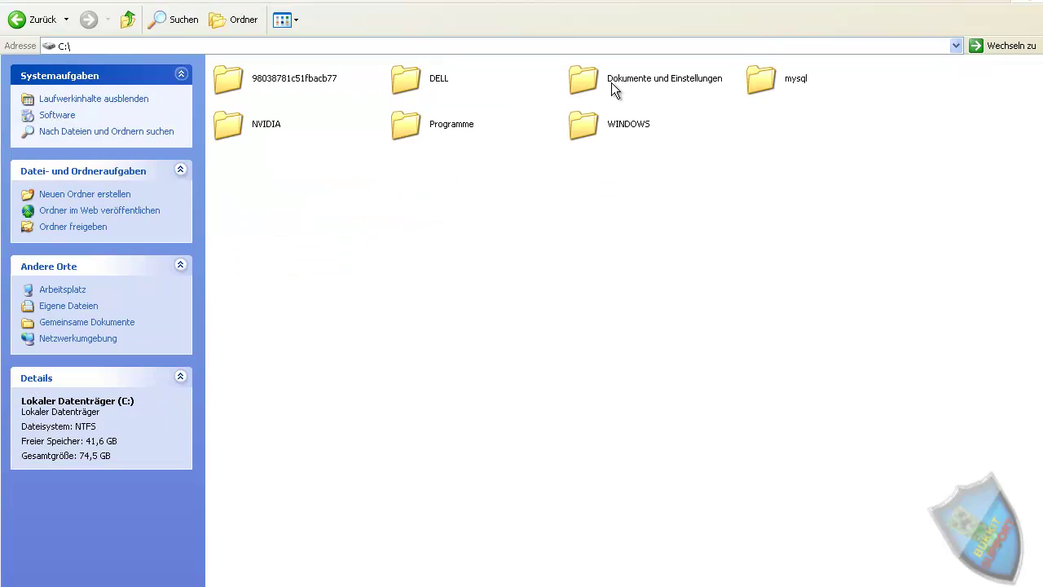
{"action": "double_click", "coordinate": [611, 82]}
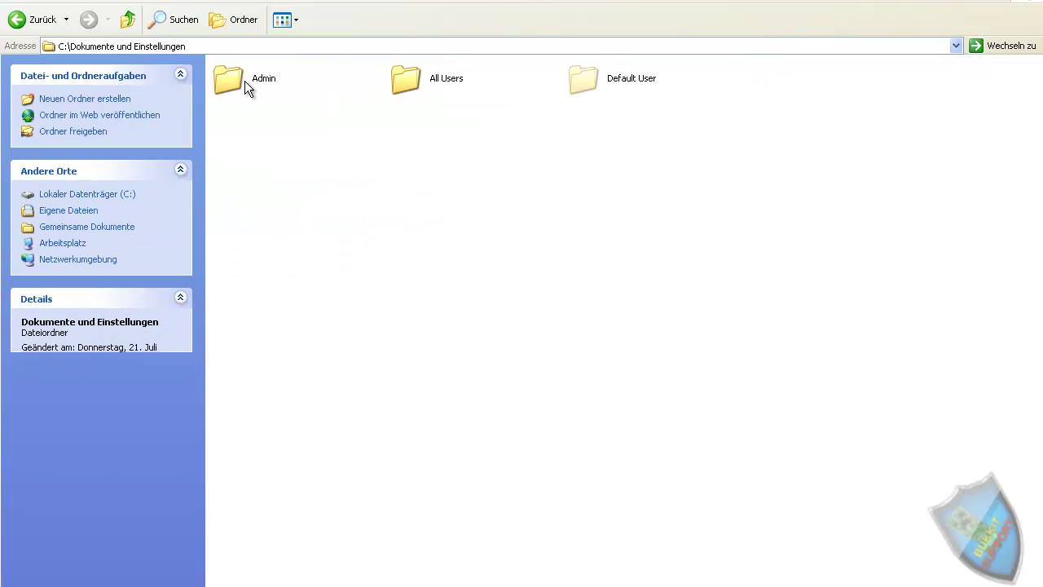
{"action": "double_click", "coordinate": [254, 80]}
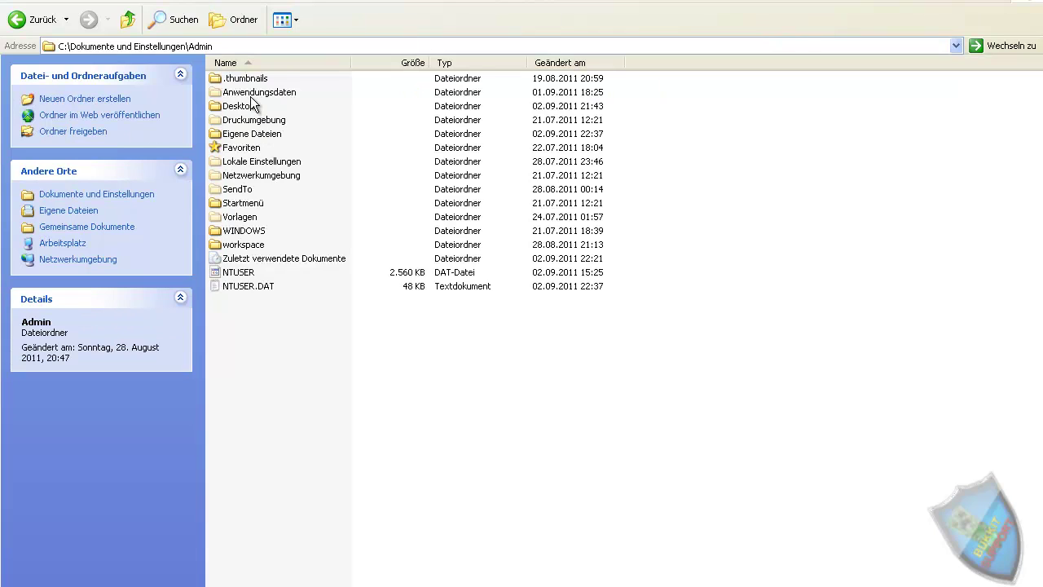
{"action": "left_click", "coordinate": [252, 96]}
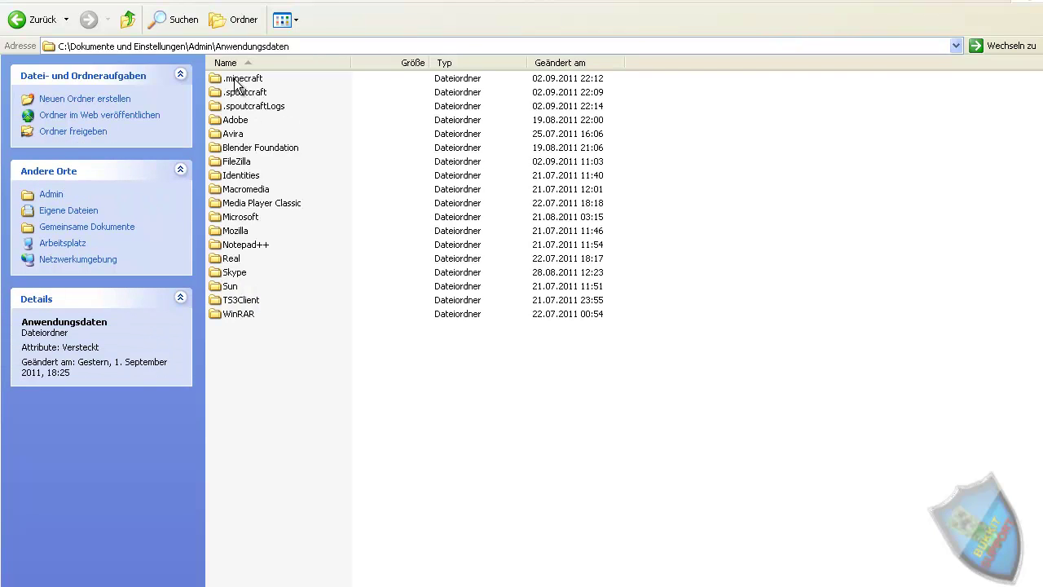
Step: Point out the .minecraft and .spoutcraft folders by selecting them alternately, ending on .minecraft
{"action": "left_click", "coordinate": [236, 82]}
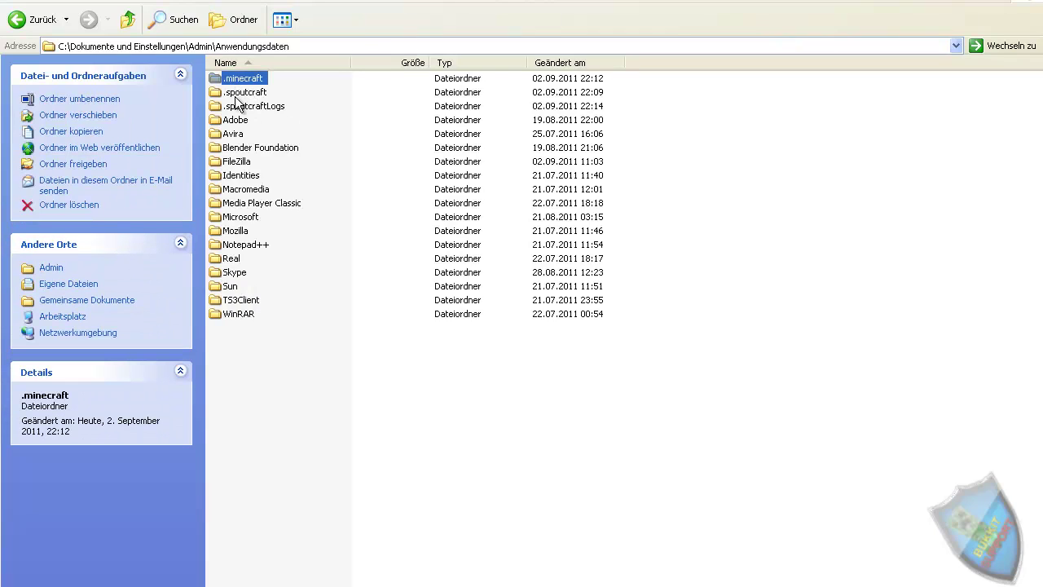
{"action": "left_click", "coordinate": [235, 95]}
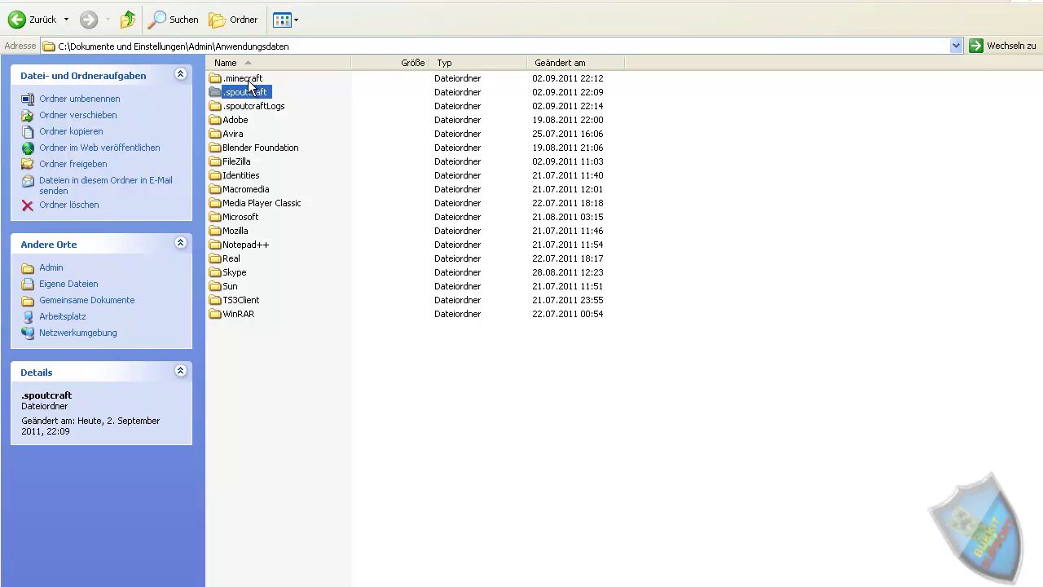
{"action": "left_click", "coordinate": [249, 80]}
{"action": "left_click", "coordinate": [249, 92]}
{"action": "left_click", "coordinate": [250, 79]}
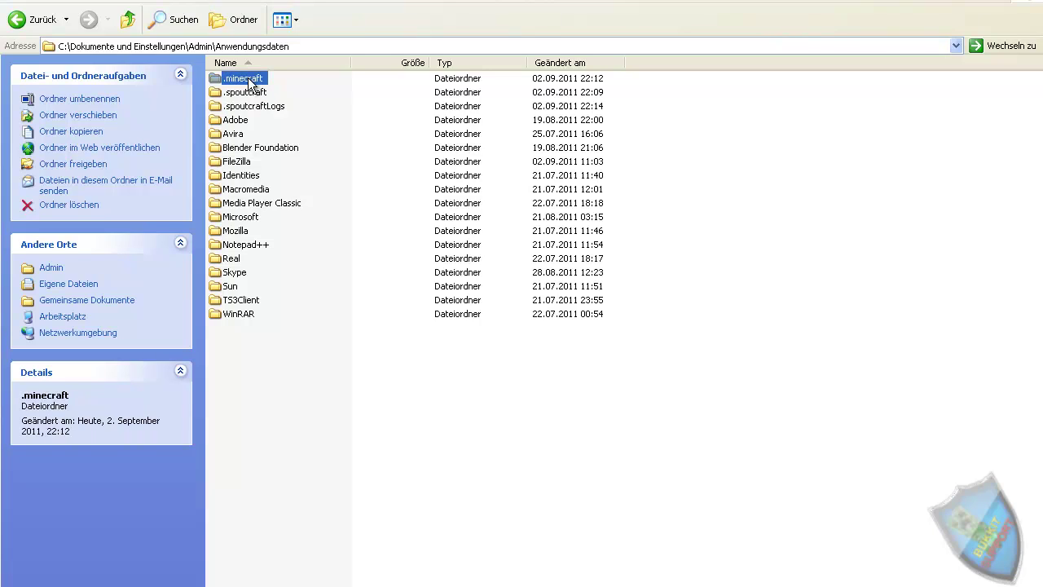